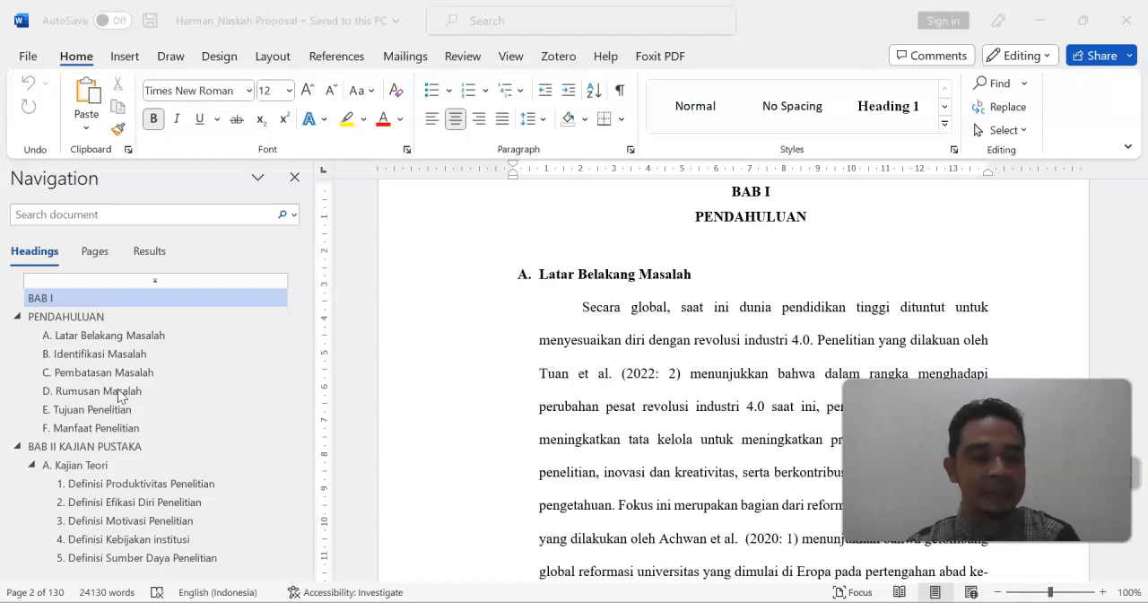
Examine the Rumusan Masalah and Hipotesis sections of the proposal by navigating through its heading outline
{"action": "left_click", "coordinate": [119, 393]}
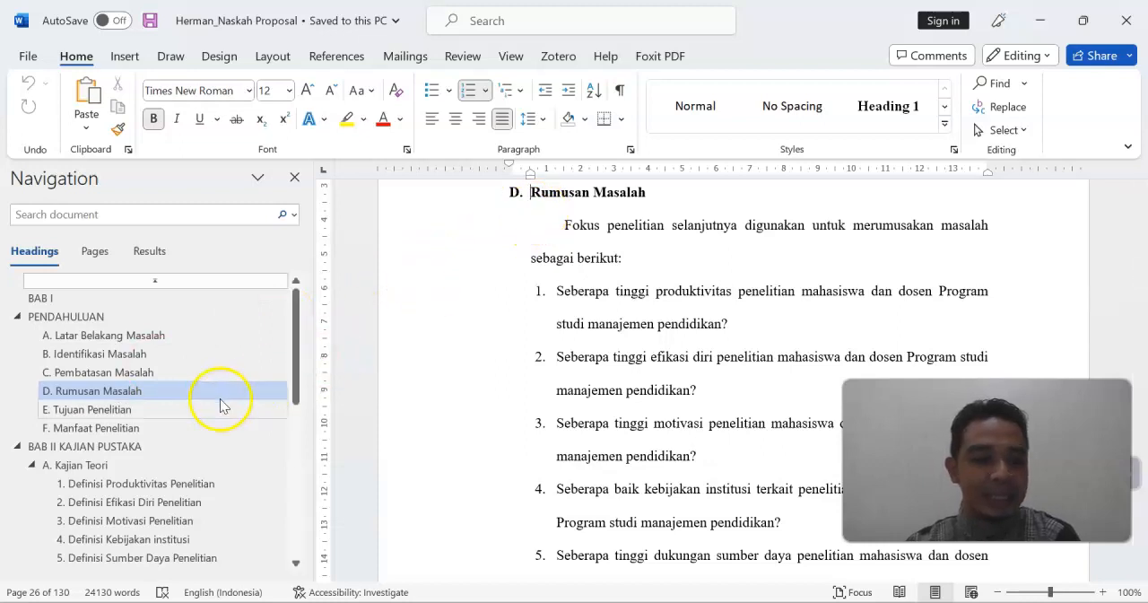
{"action": "scroll", "coordinate": [213, 406], "scroll_direction": "down", "scroll_amount": 2}
{"action": "scroll", "coordinate": [214, 408], "scroll_direction": "down", "scroll_amount": 2}
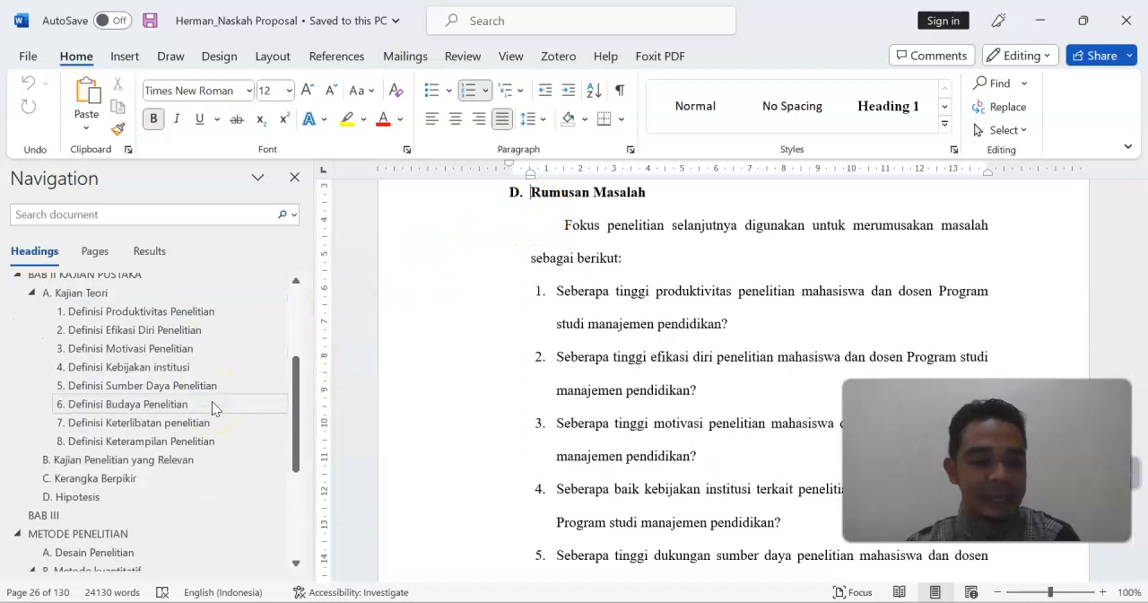
{"action": "left_click", "coordinate": [87, 499]}
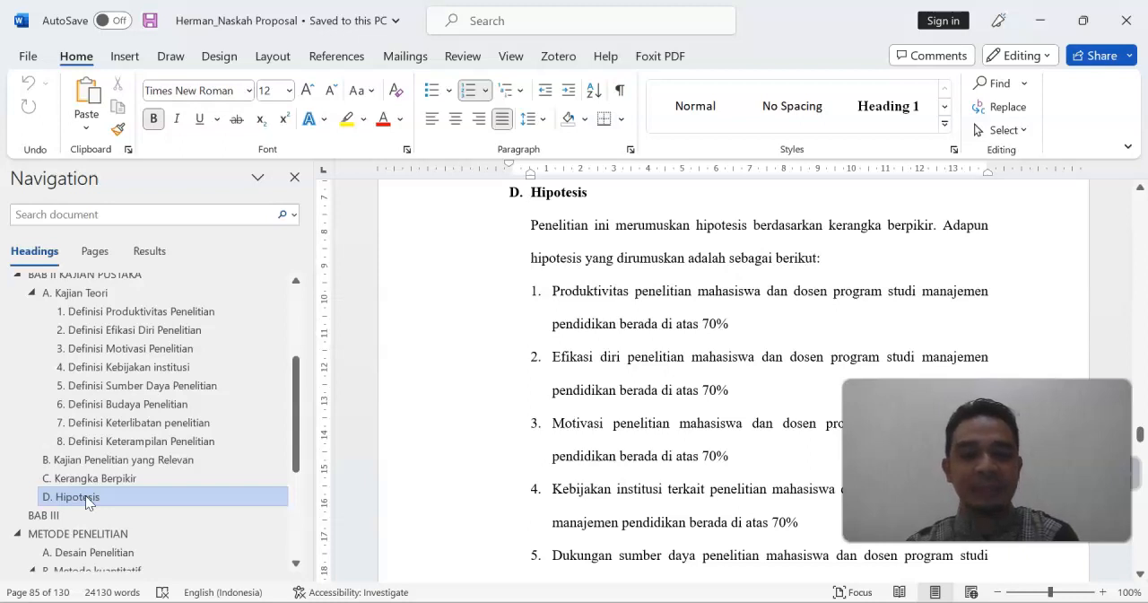
{"action": "scroll", "coordinate": [386, 352], "scroll_direction": "up", "scroll_amount": 3}
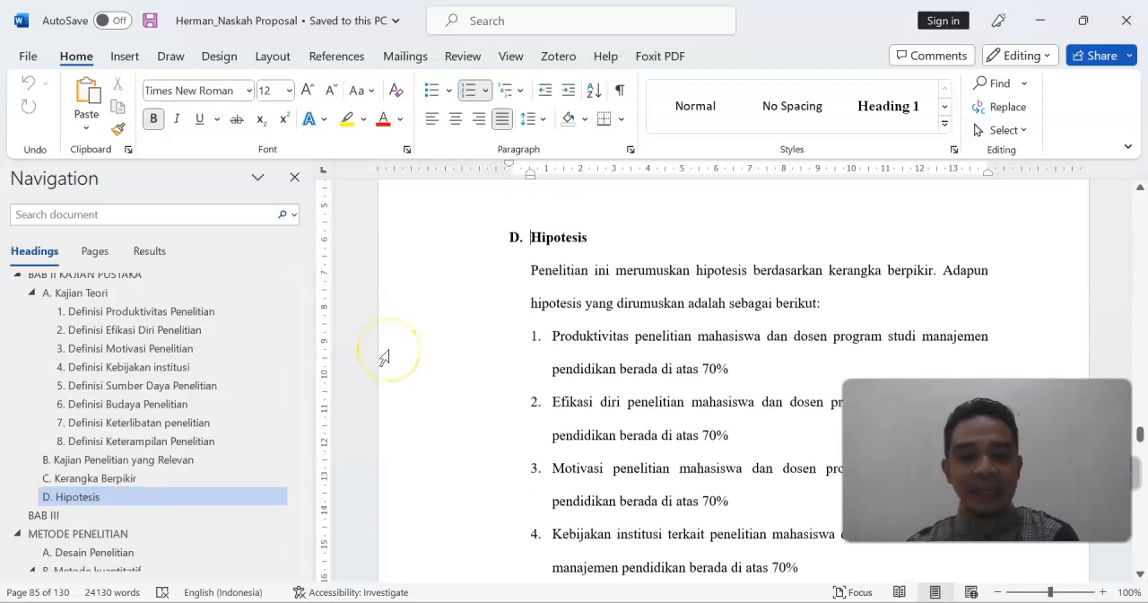
{"action": "scroll", "coordinate": [388, 356], "scroll_direction": "up", "scroll_amount": 20}
{"action": "scroll", "coordinate": [386, 357], "scroll_direction": "down", "scroll_amount": 10}
{"action": "scroll", "coordinate": [384, 357], "scroll_direction": "down", "scroll_amount": 20}
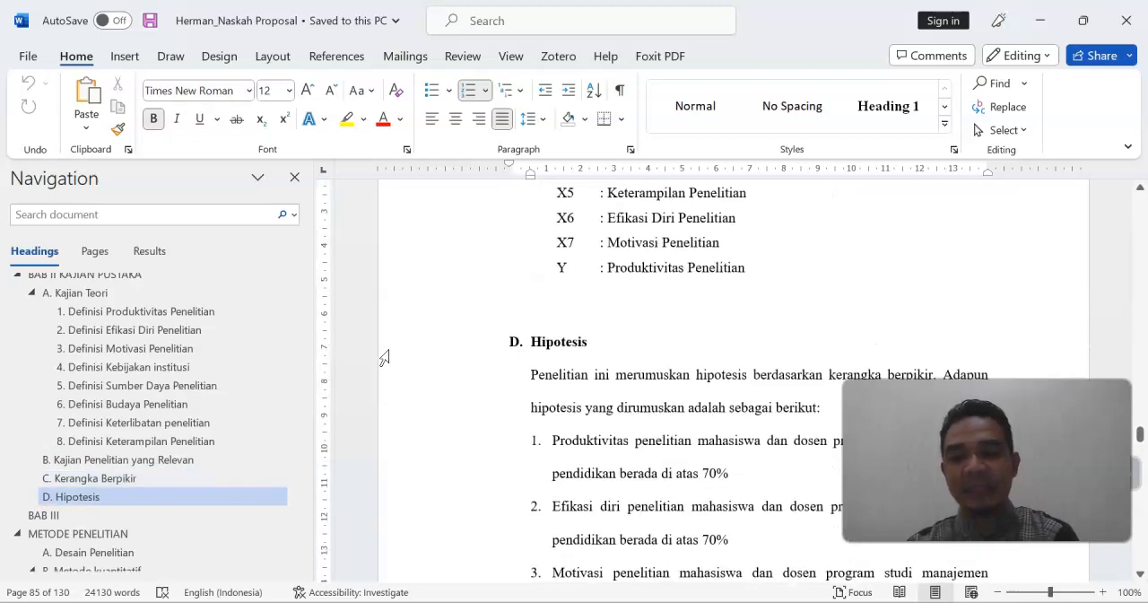
{"action": "scroll", "coordinate": [383, 357], "scroll_direction": "down", "scroll_amount": 4}
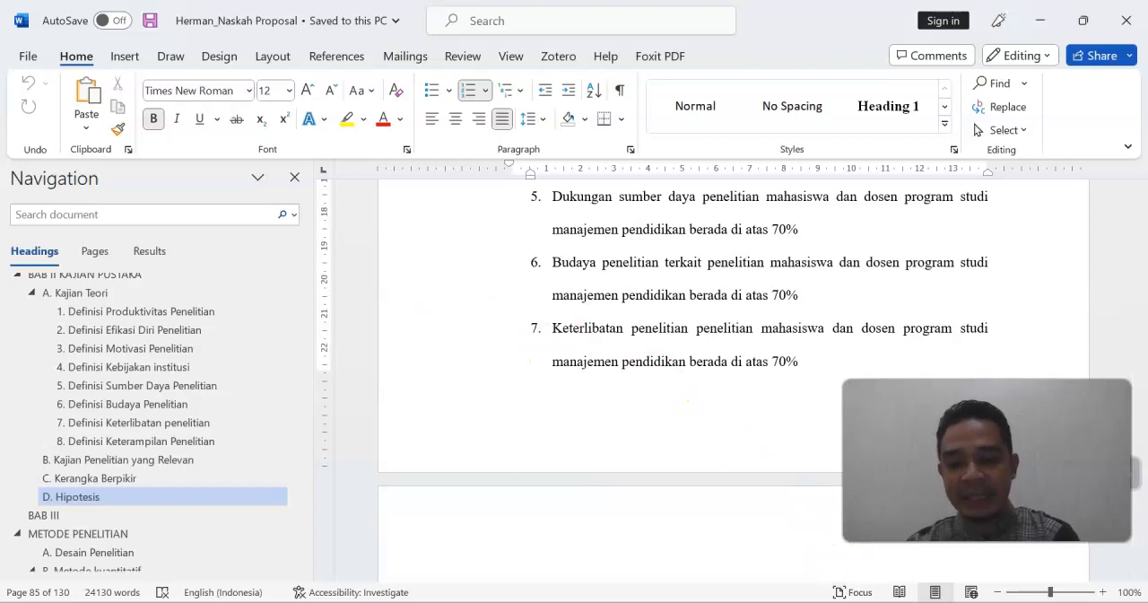
Switch to the Heading document and preview the Normal and Heading 1 styles
{"action": "mouse_move", "coordinate": [832, 602]}
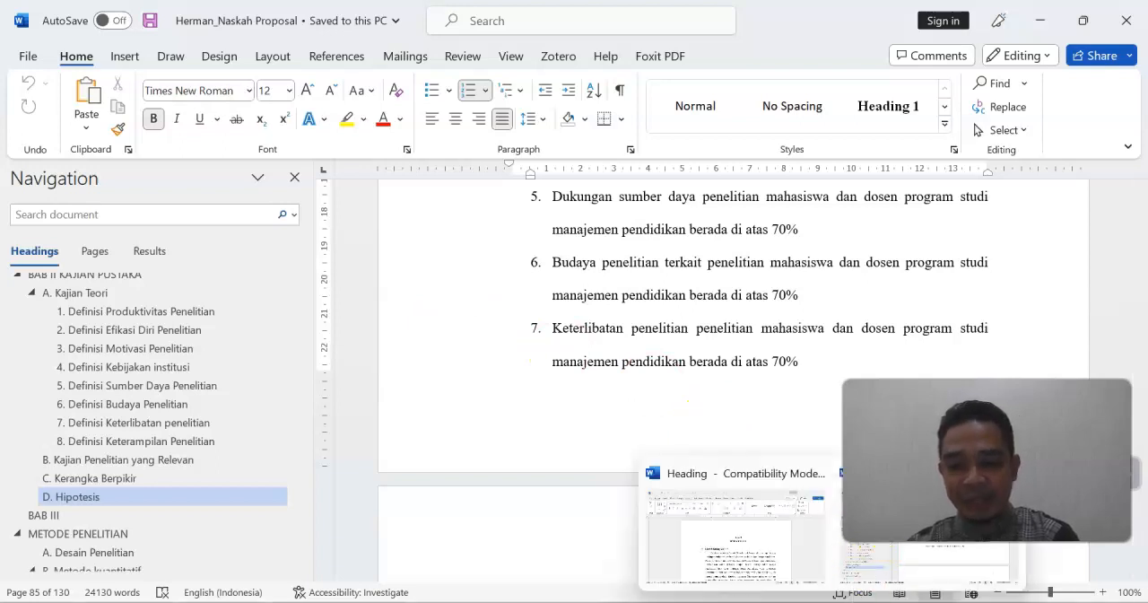
{"action": "left_click", "coordinate": [763, 502]}
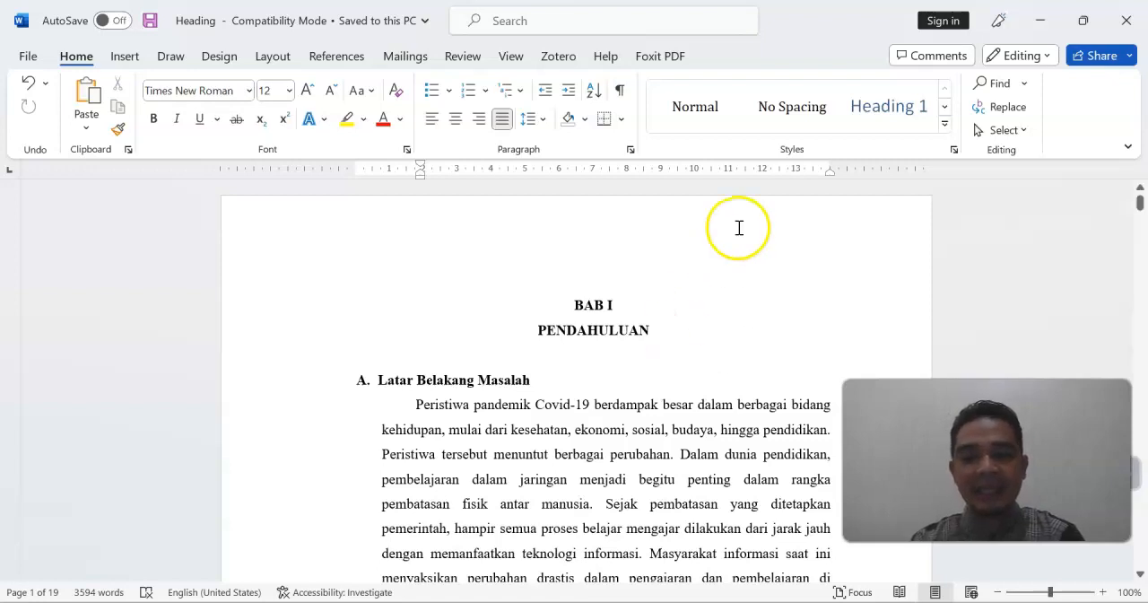
{"action": "left_click", "coordinate": [721, 110]}
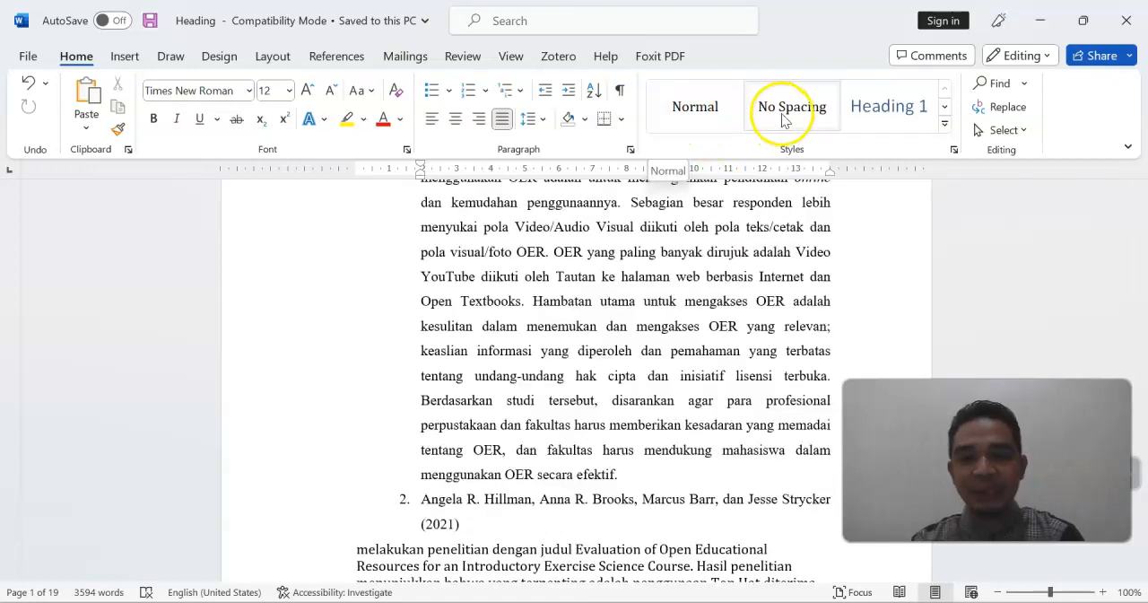
{"action": "left_click", "coordinate": [879, 118]}
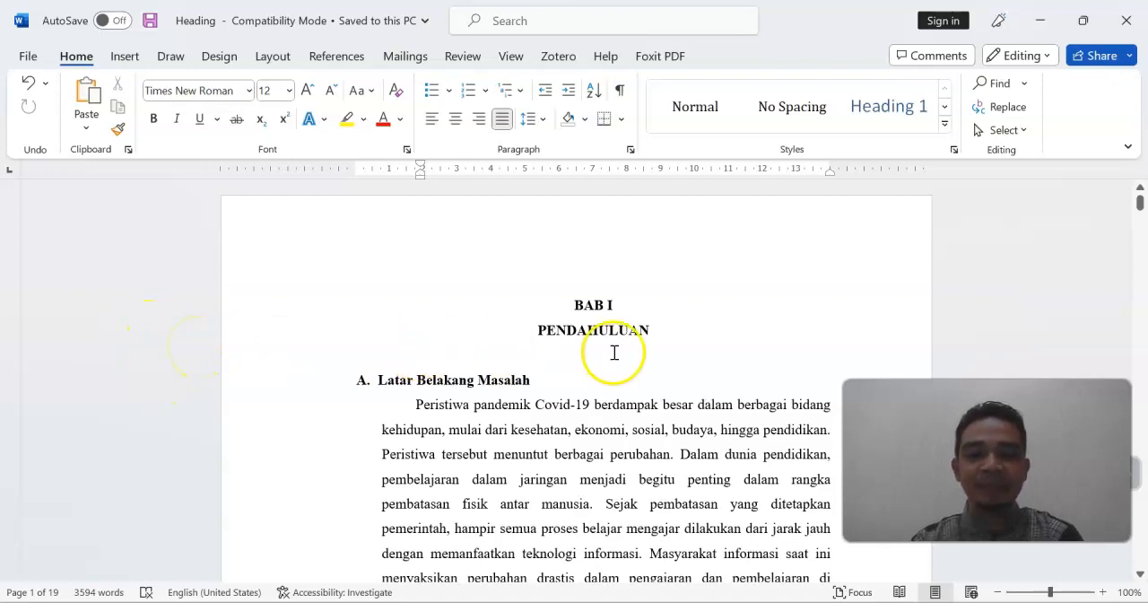
Modify the Heading 1 style to use Times New Roman, size 12, bold
{"action": "left_click", "coordinate": [945, 125]}
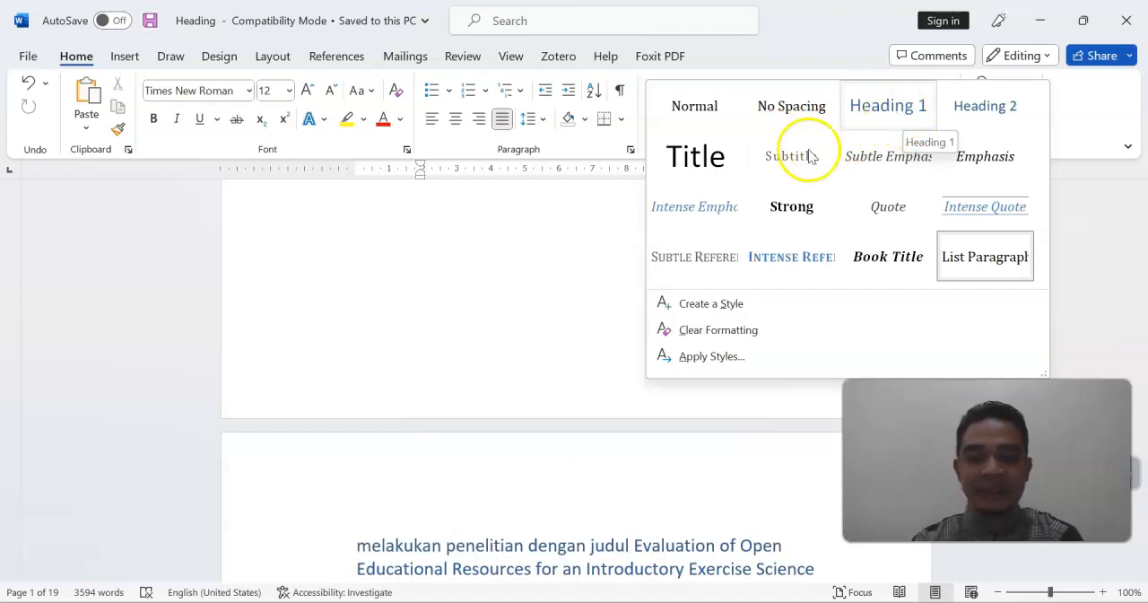
{"action": "right_click", "coordinate": [882, 119]}
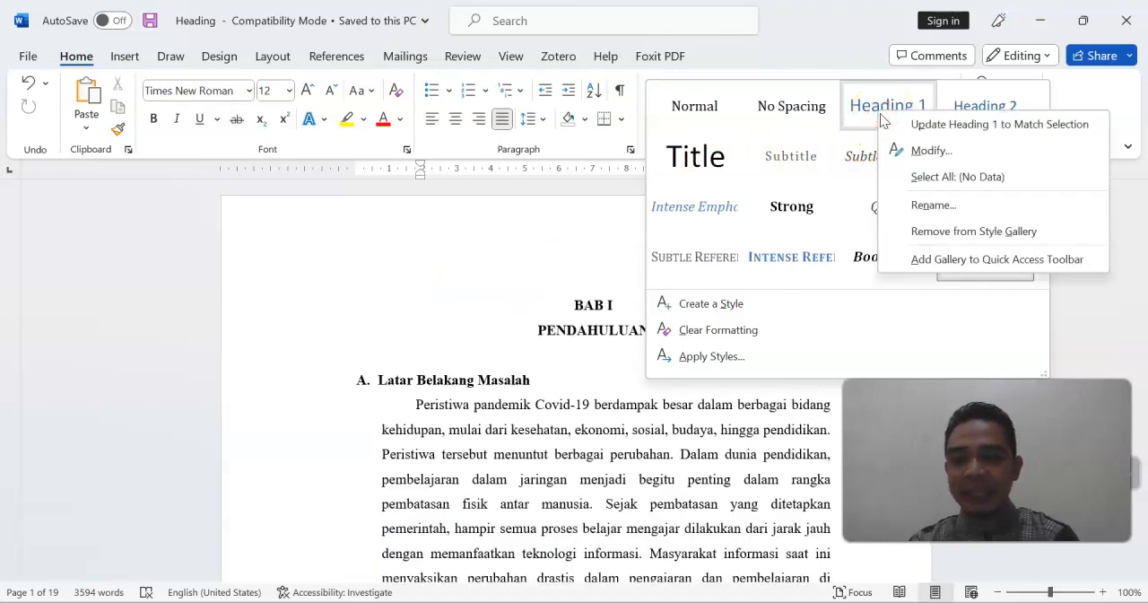
{"action": "left_click", "coordinate": [920, 149]}
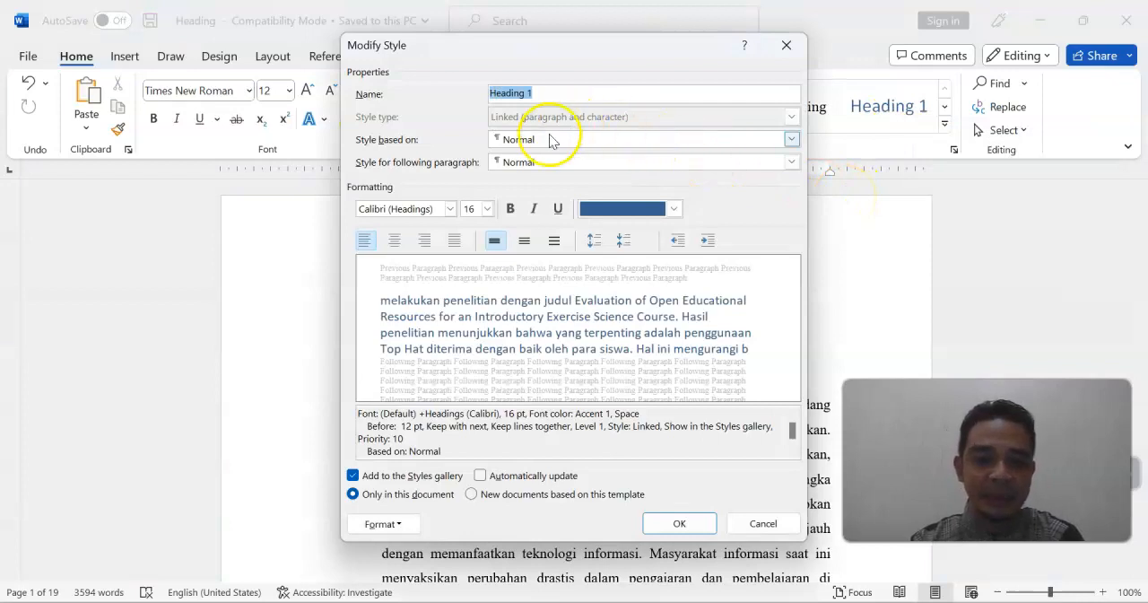
{"action": "left_click", "coordinate": [451, 210]}
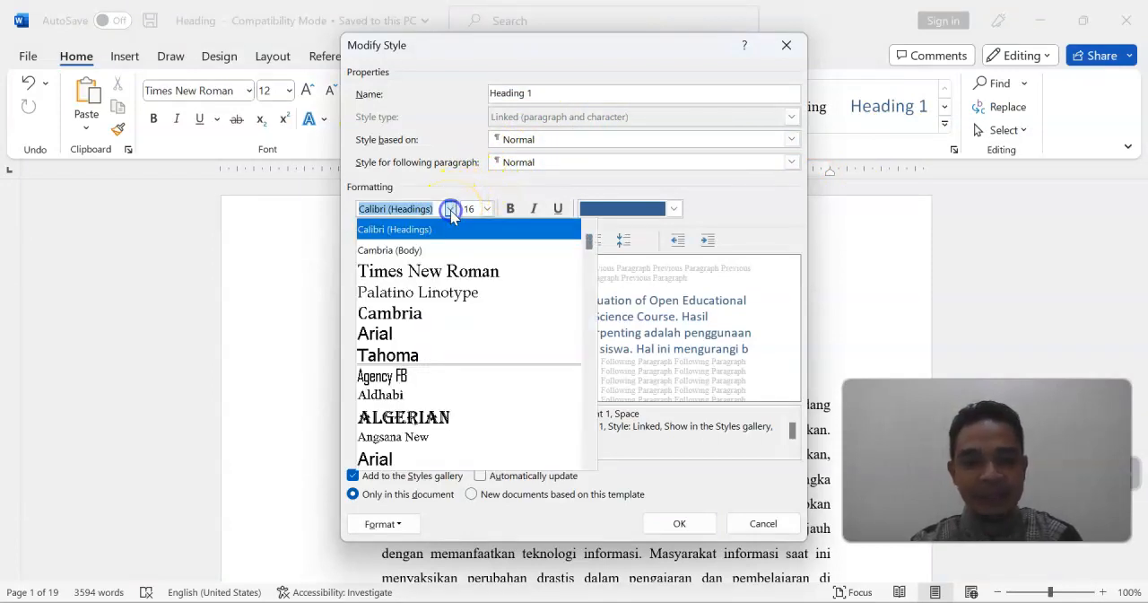
{"action": "left_click", "coordinate": [439, 273]}
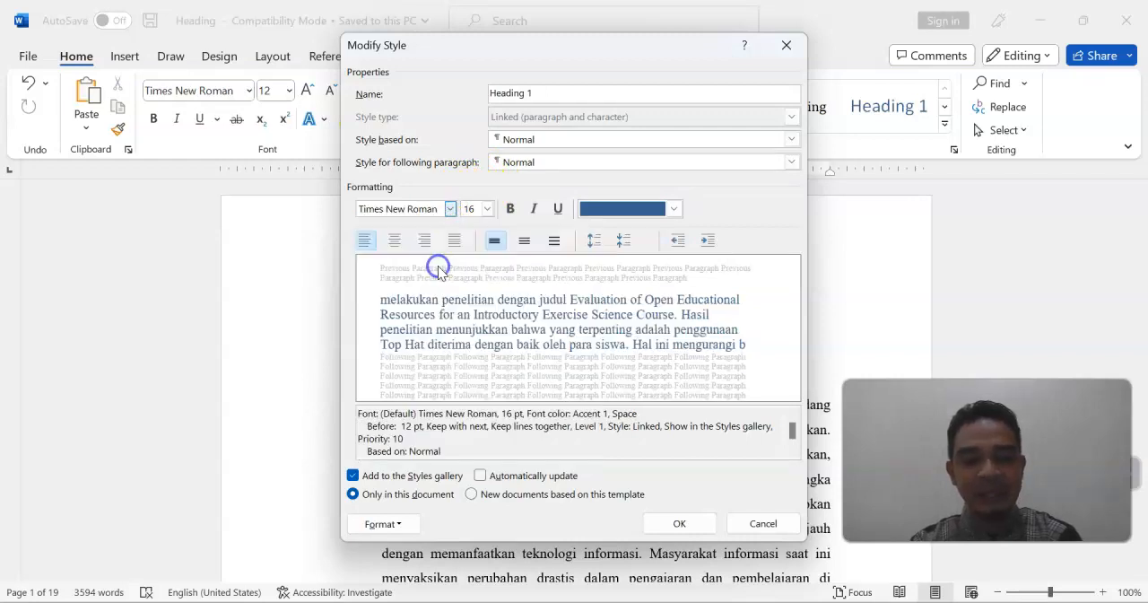
{"action": "left_click", "coordinate": [487, 209]}
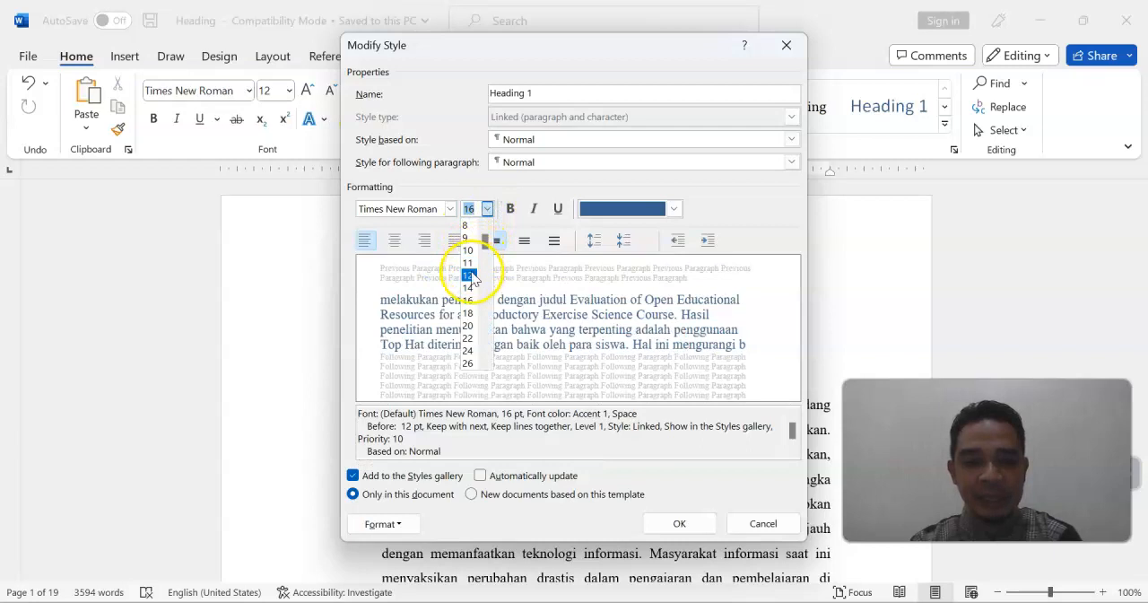
{"action": "left_click", "coordinate": [469, 274]}
{"action": "left_click", "coordinate": [511, 209]}
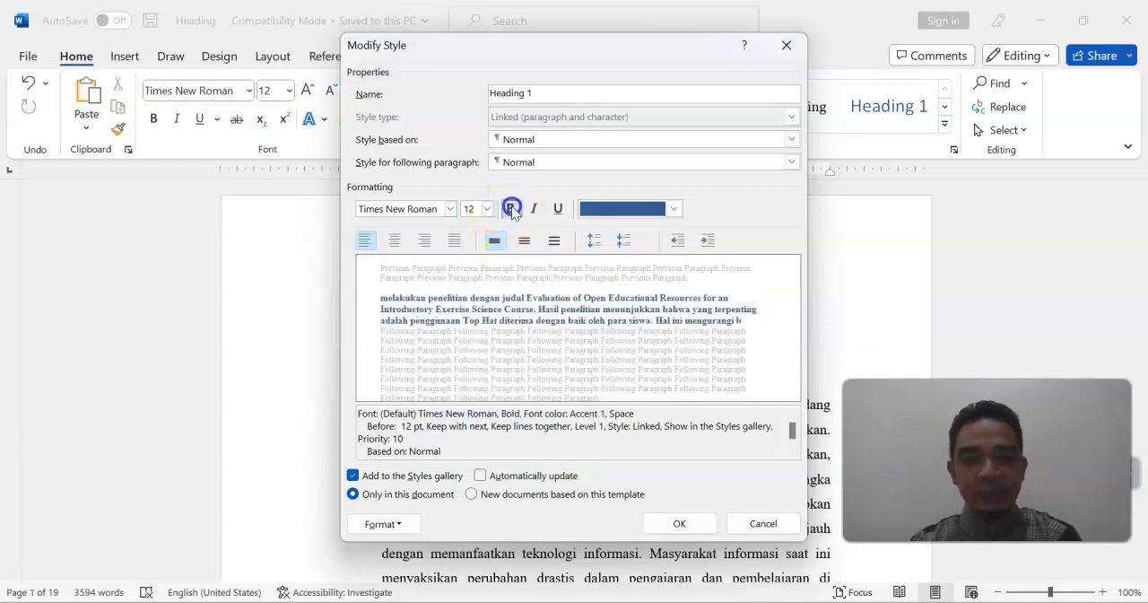
{"action": "left_click", "coordinate": [673, 209]}
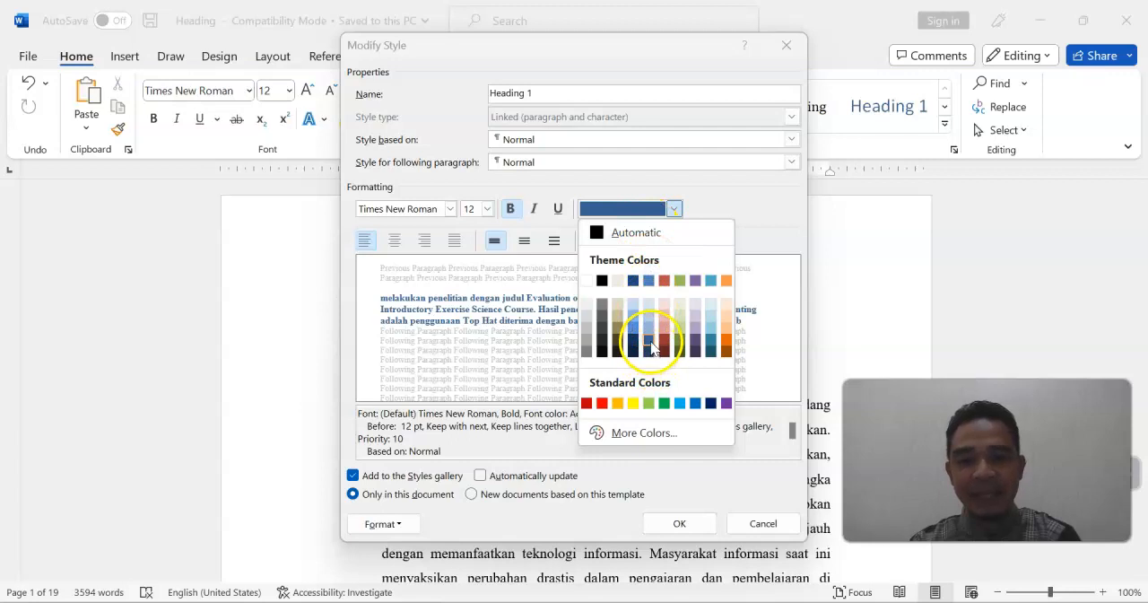
{"action": "left_click", "coordinate": [744, 193]}
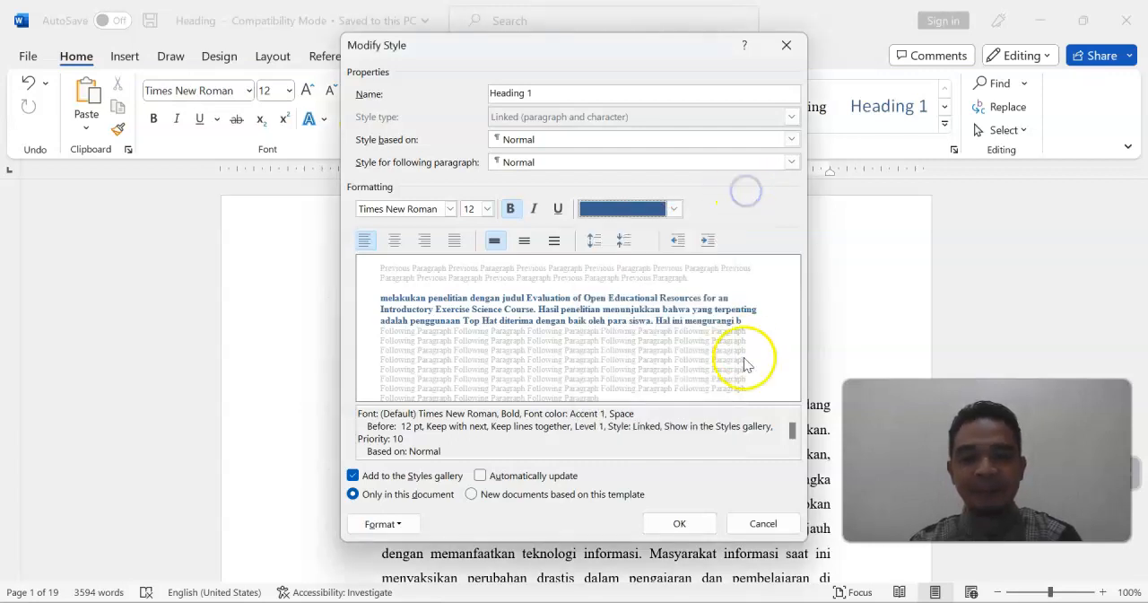
{"action": "left_click", "coordinate": [686, 523]}
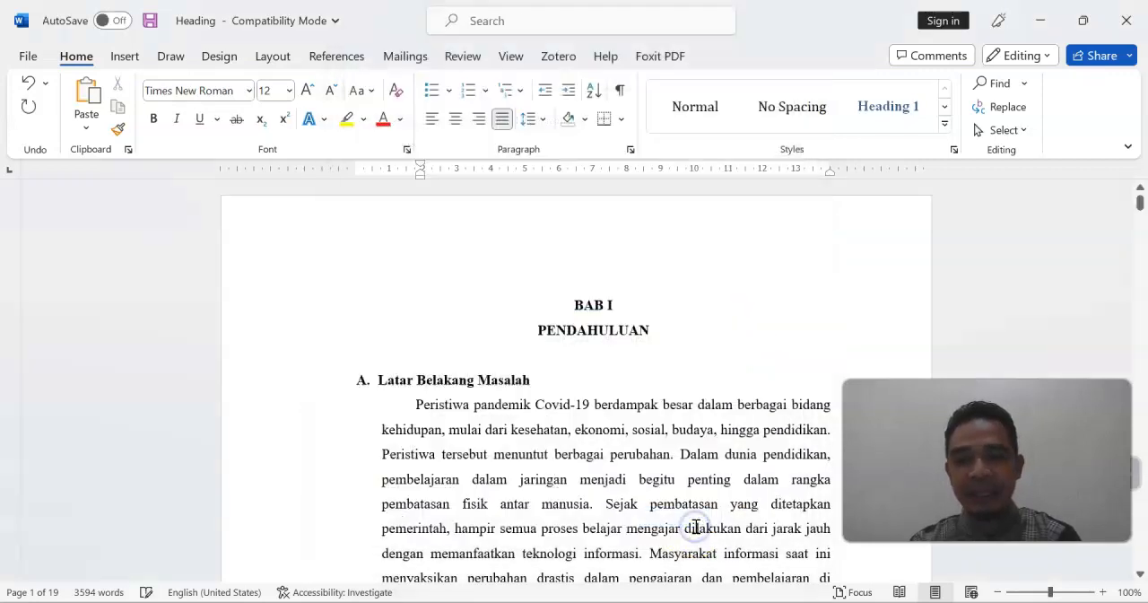
Modify the Heading 2 style to use Times New Roman, size 12, bold and italic
{"action": "left_click", "coordinate": [945, 126]}
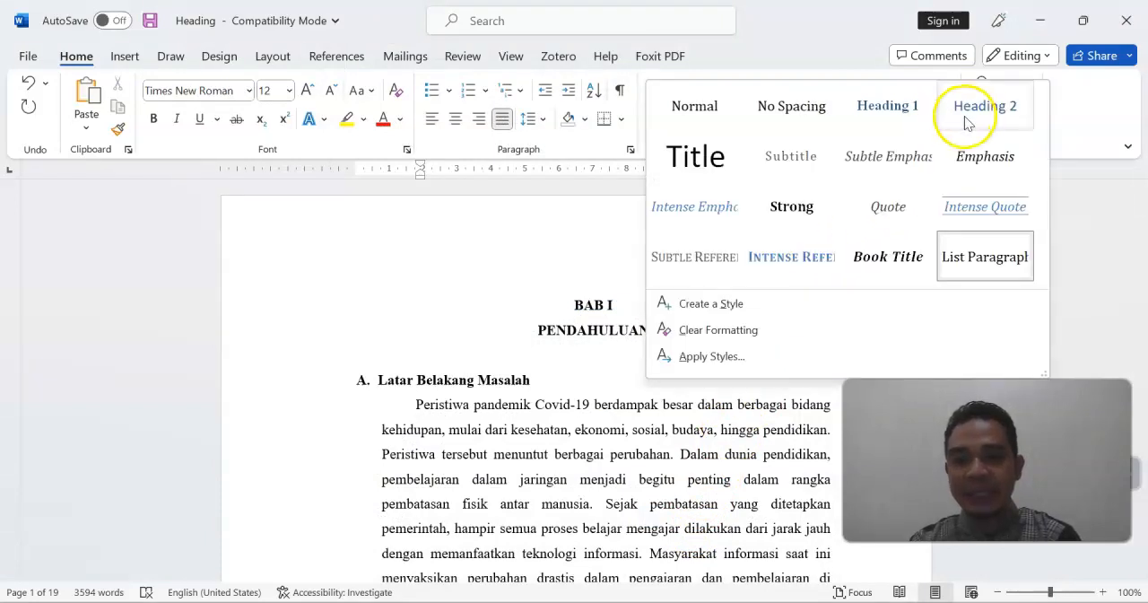
{"action": "right_click", "coordinate": [976, 115]}
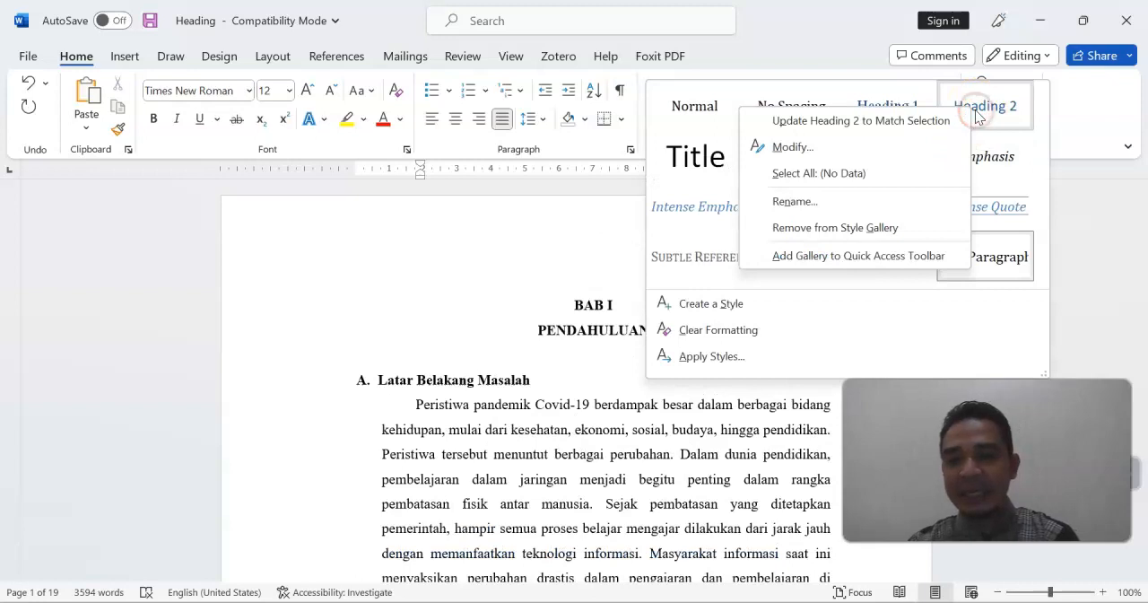
{"action": "left_click", "coordinate": [855, 146]}
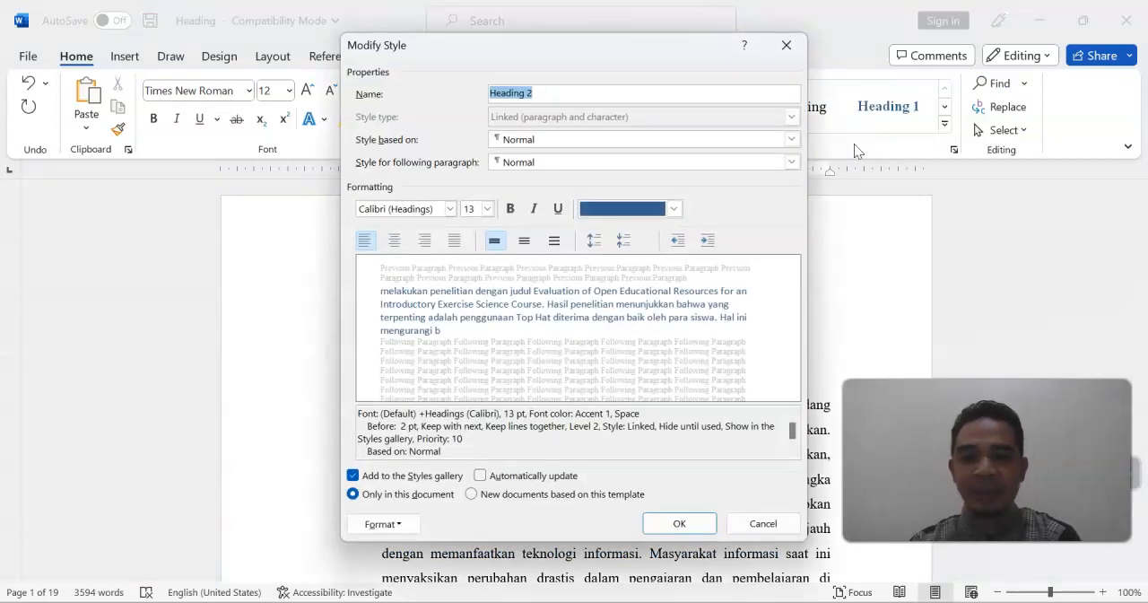
{"action": "left_click", "coordinate": [450, 208]}
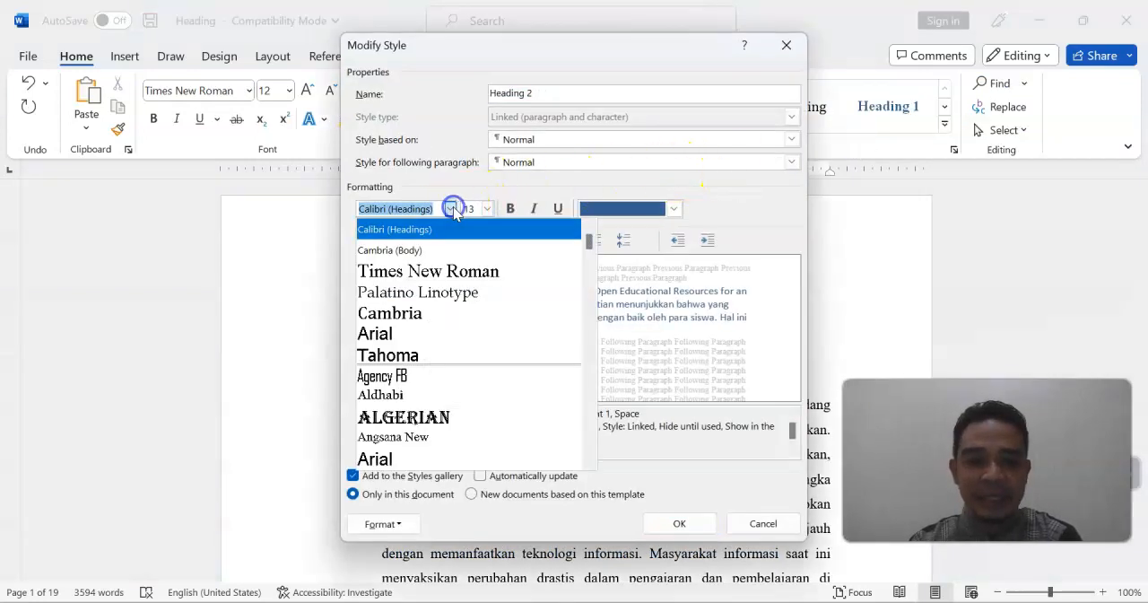
{"action": "left_click", "coordinate": [427, 270]}
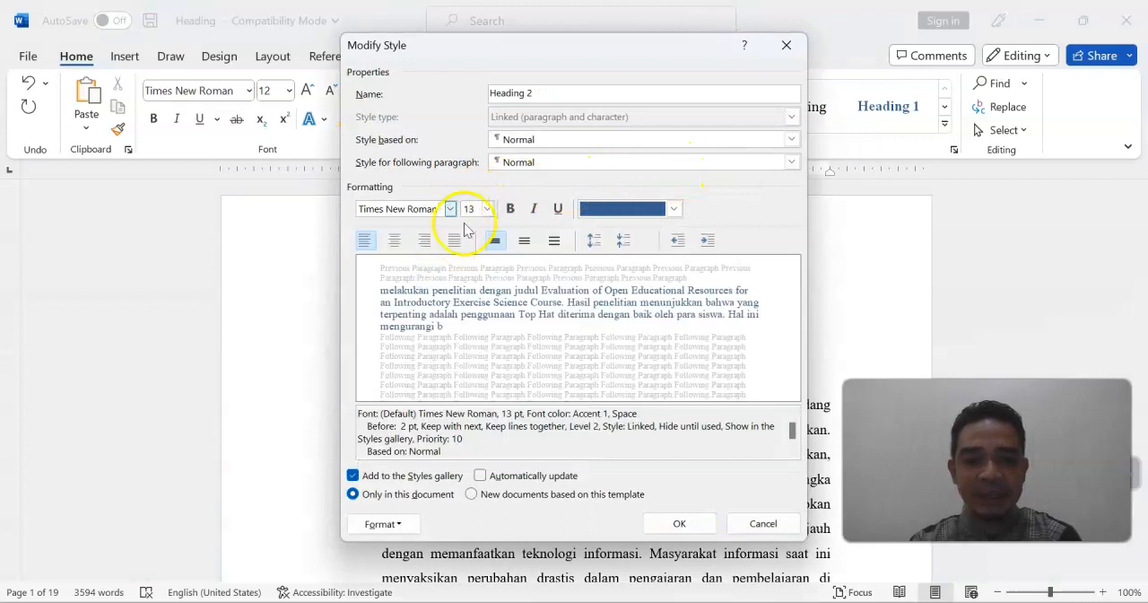
{"action": "left_click", "coordinate": [488, 208]}
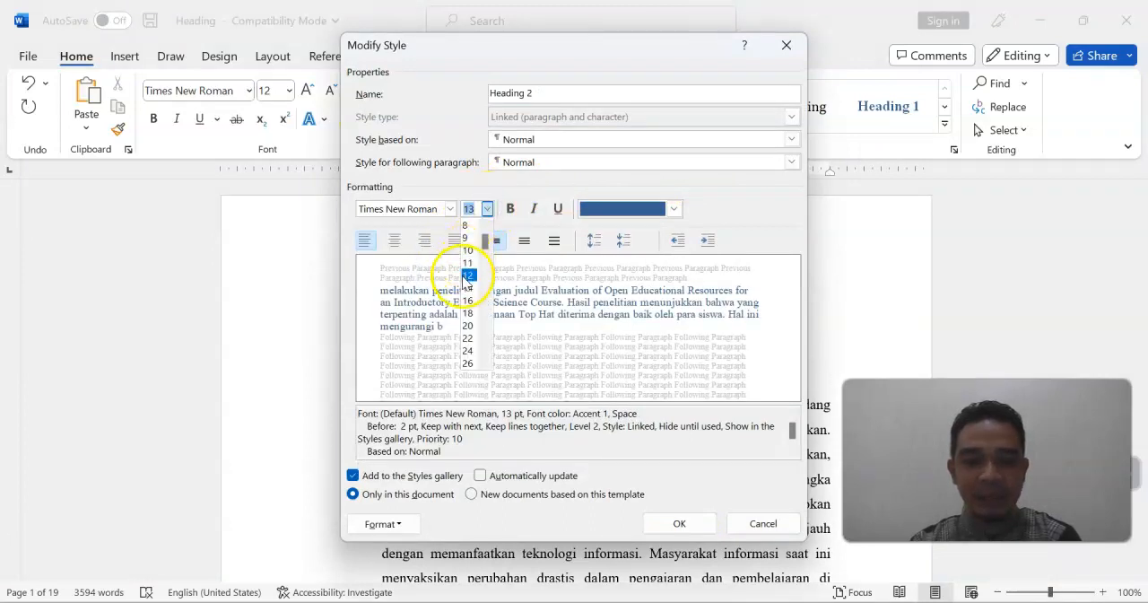
{"action": "left_click", "coordinate": [464, 279]}
{"action": "left_click", "coordinate": [511, 209]}
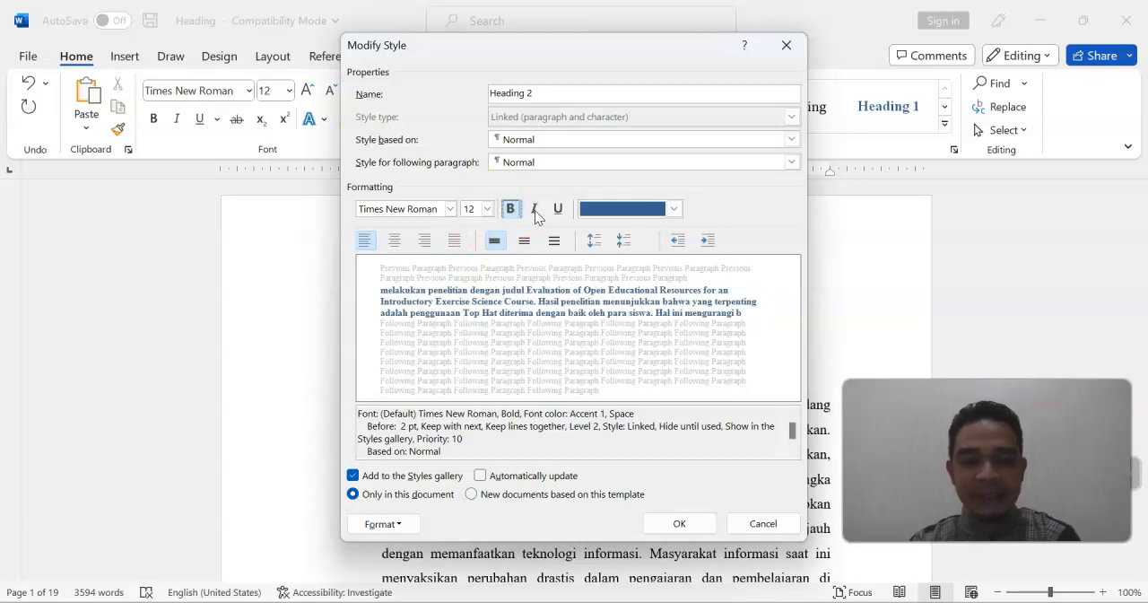
{"action": "left_click", "coordinate": [536, 212]}
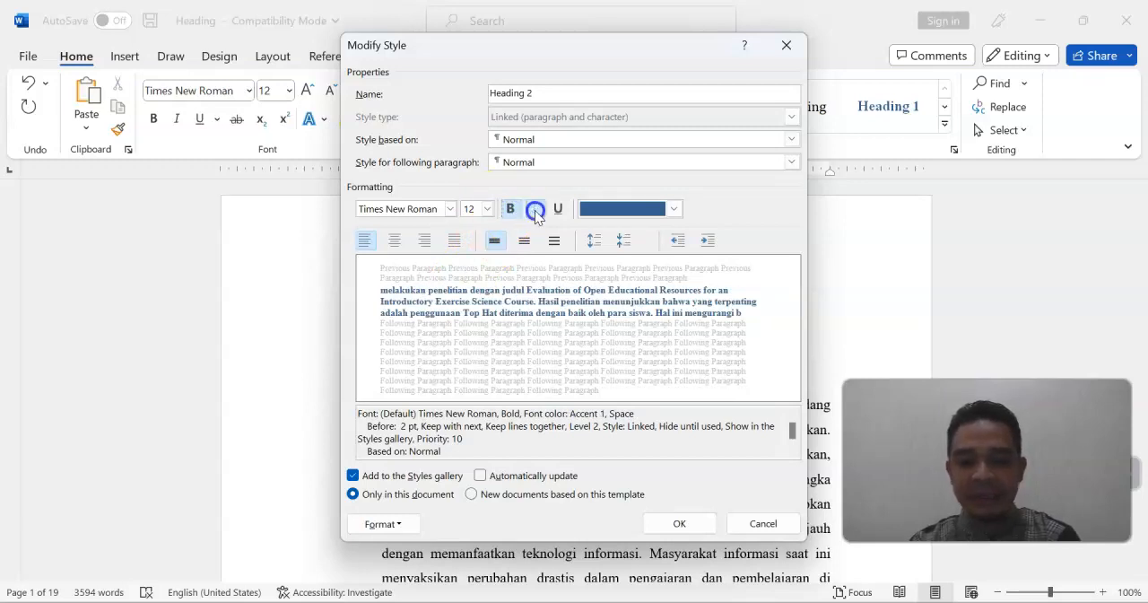
{"action": "left_click", "coordinate": [680, 524]}
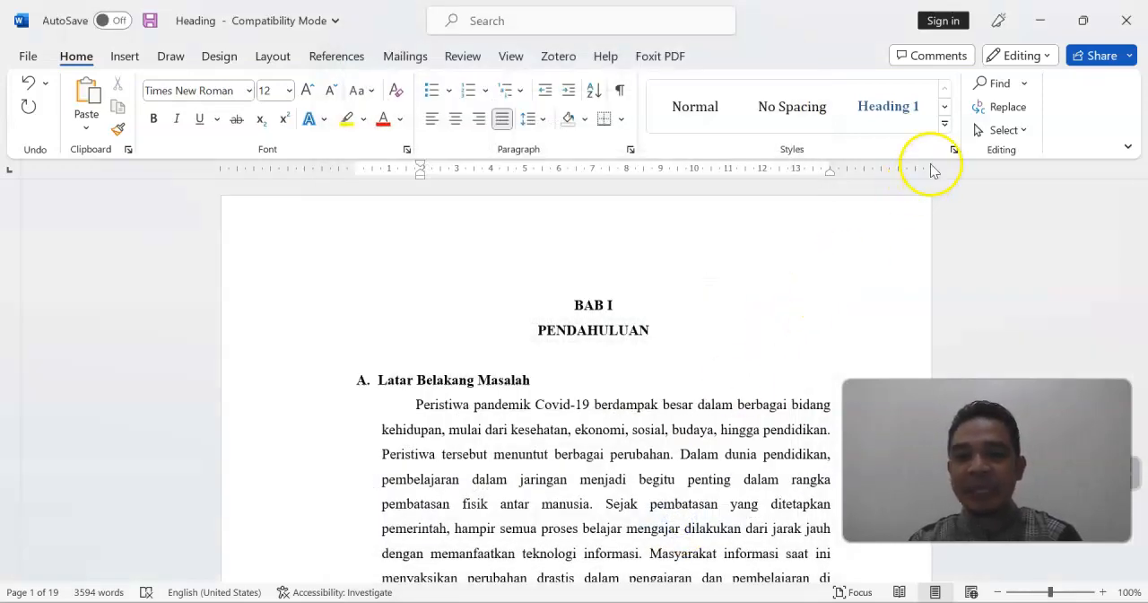
Apply the Heading 1 style to the two chapter title lines, BAB I and PENDAHULUAN
{"action": "left_click", "coordinate": [946, 127]}
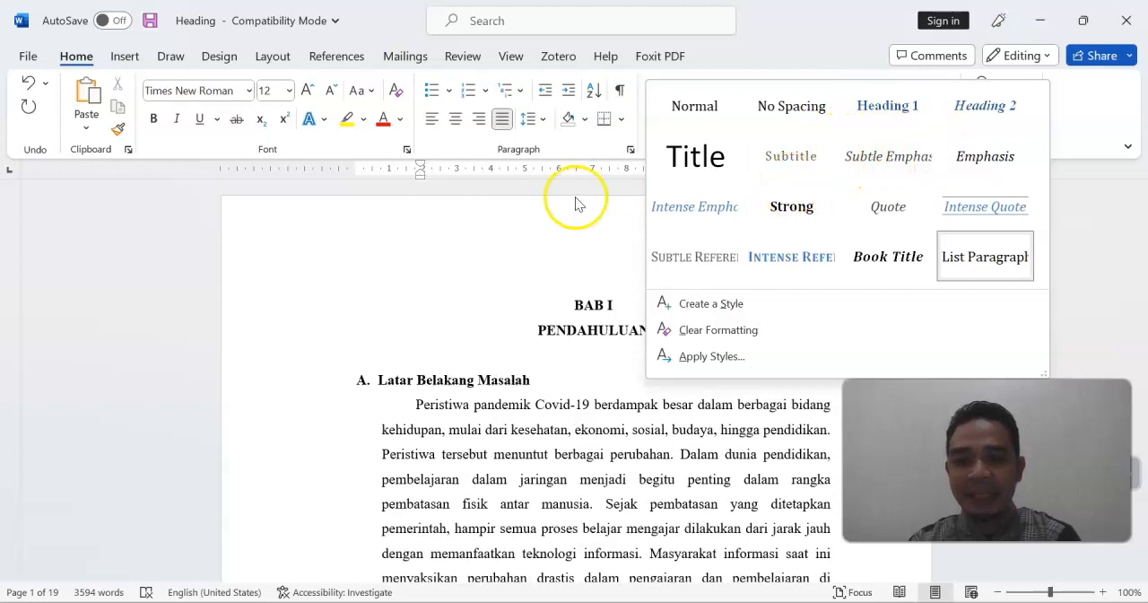
{"action": "left_click", "coordinate": [464, 264]}
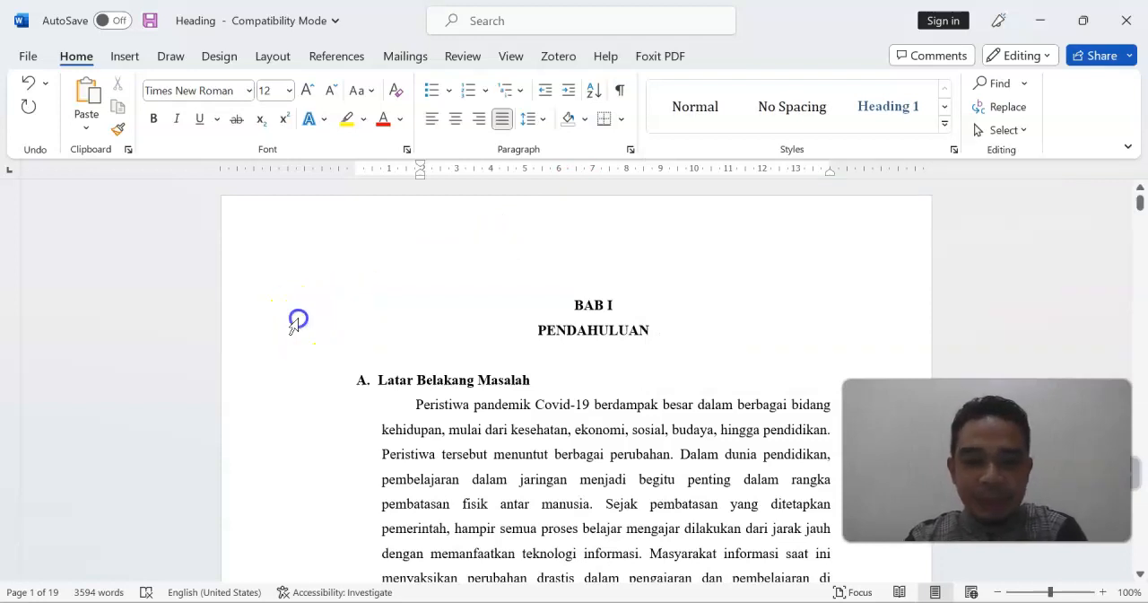
{"action": "left_click_drag", "start_coordinate": [297, 319], "coordinate": [298, 332]}
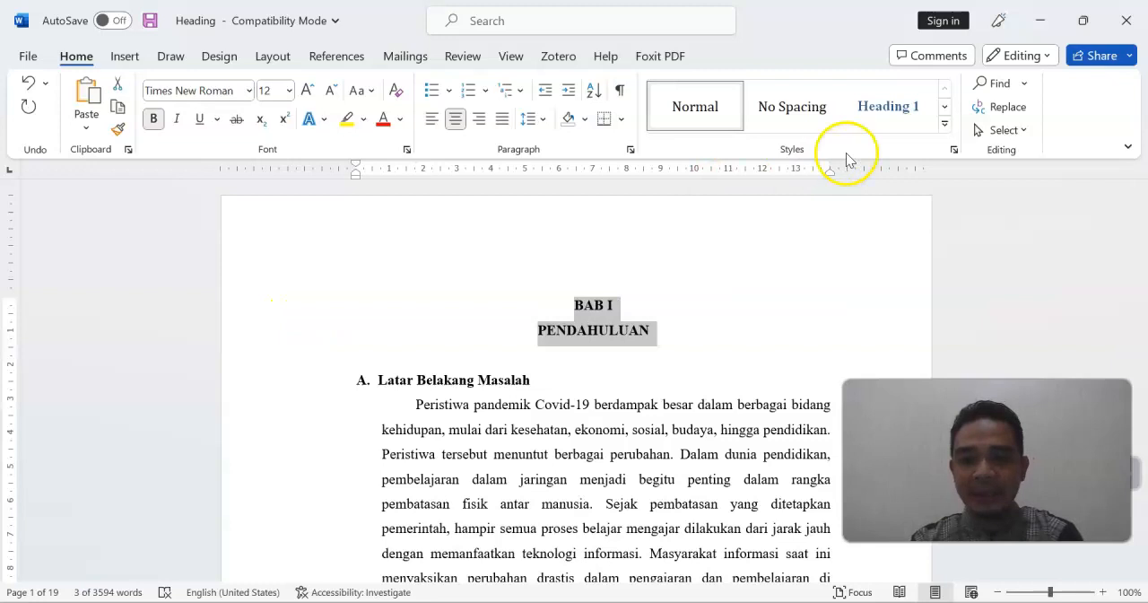
{"action": "left_click", "coordinate": [883, 110]}
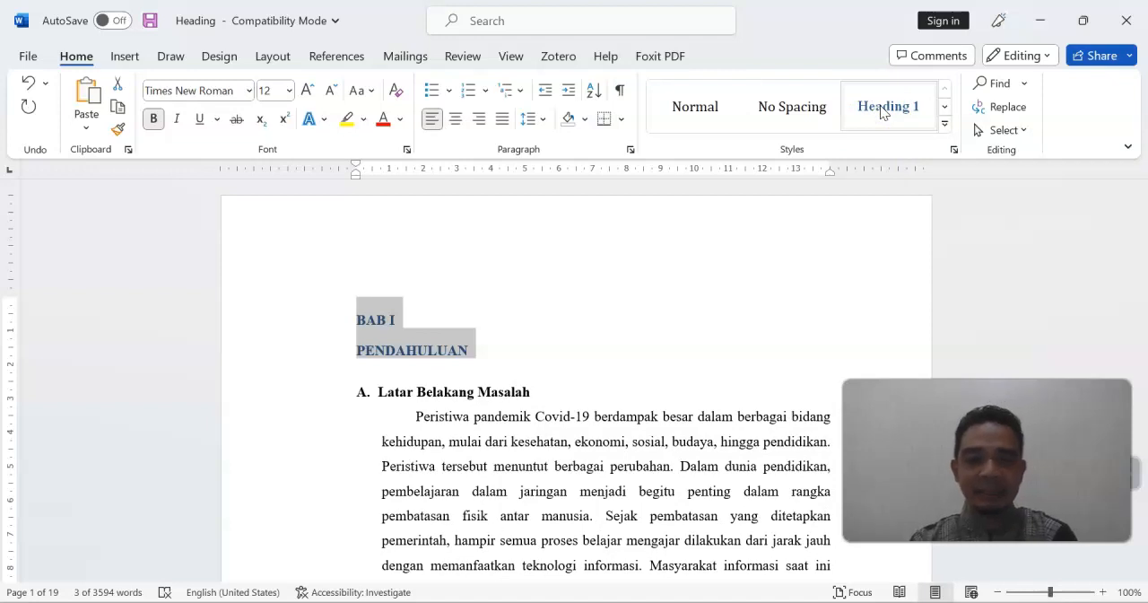
Modify the Heading 1 style to use centered alignment
{"action": "right_click", "coordinate": [882, 110]}
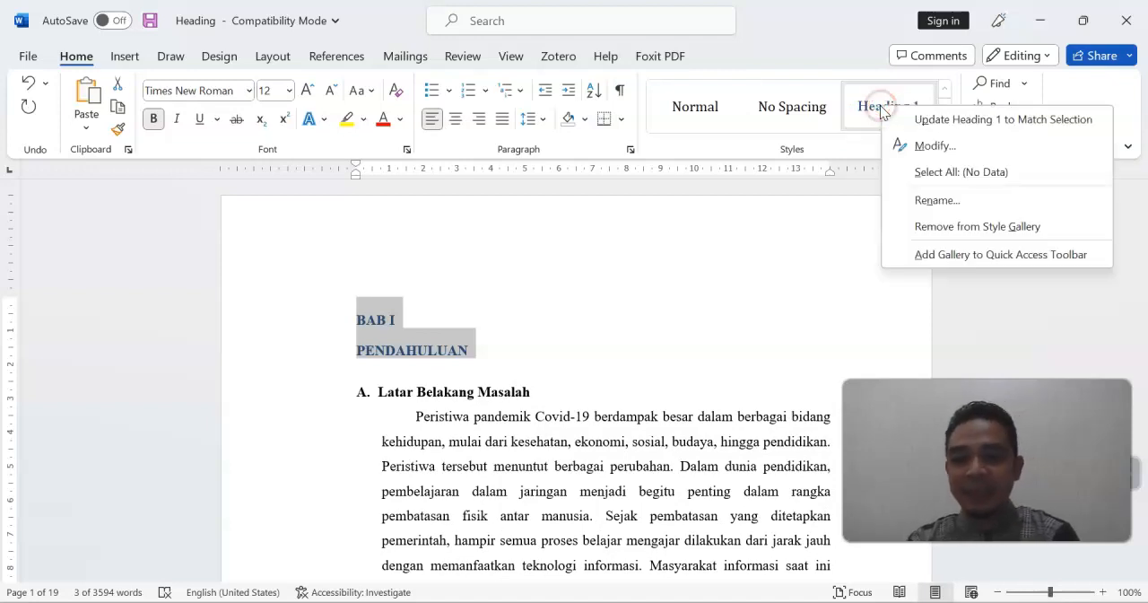
{"action": "left_click", "coordinate": [918, 148]}
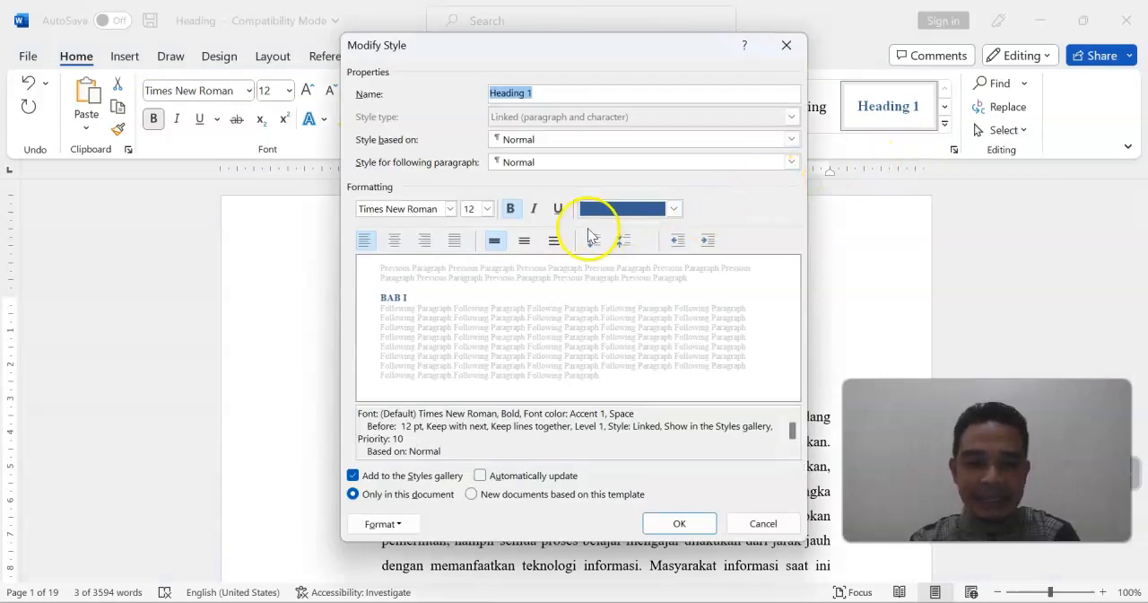
{"action": "left_click", "coordinate": [396, 240]}
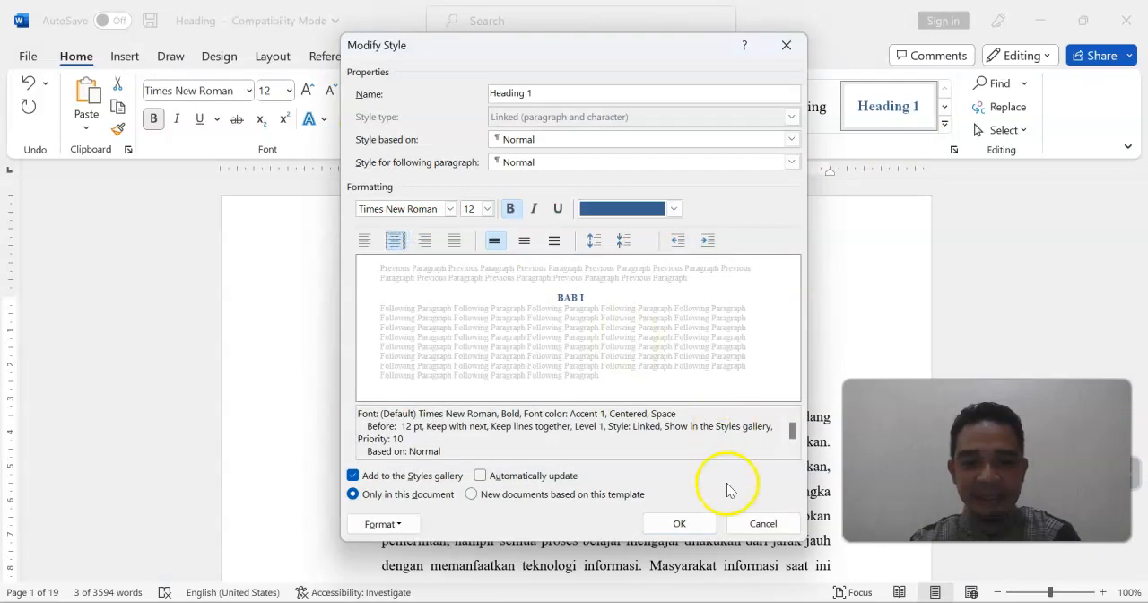
{"action": "left_click", "coordinate": [704, 519]}
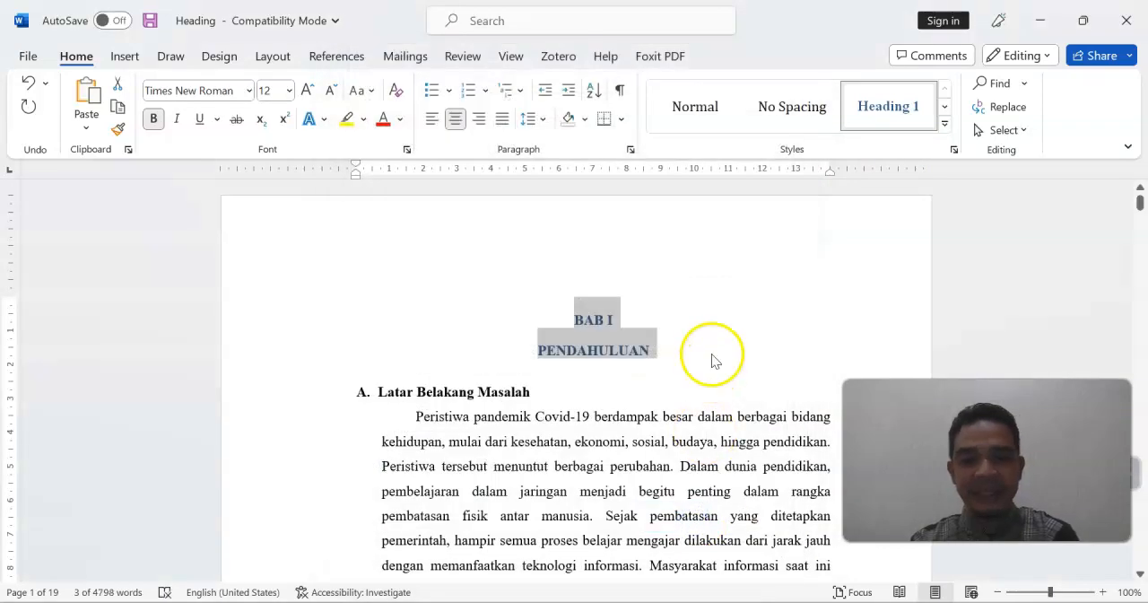
{"action": "left_click", "coordinate": [710, 350]}
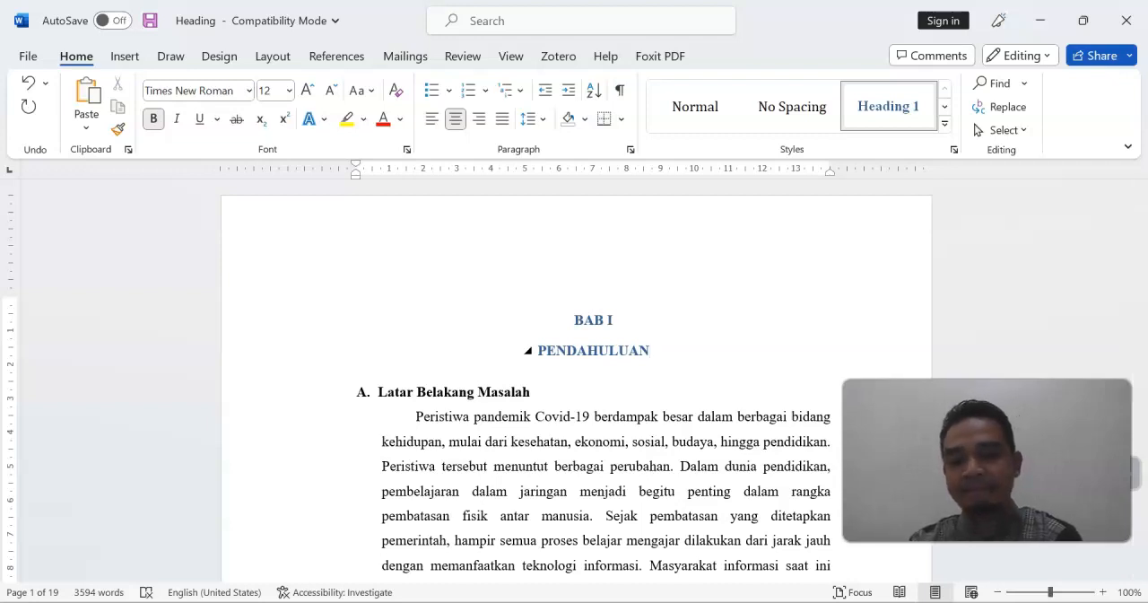
Apply the Heading 2 style to the Latar Belakang Masalah heading and number it "A."
{"action": "scroll", "coordinate": [713, 351], "scroll_direction": "down", "scroll_amount": 1}
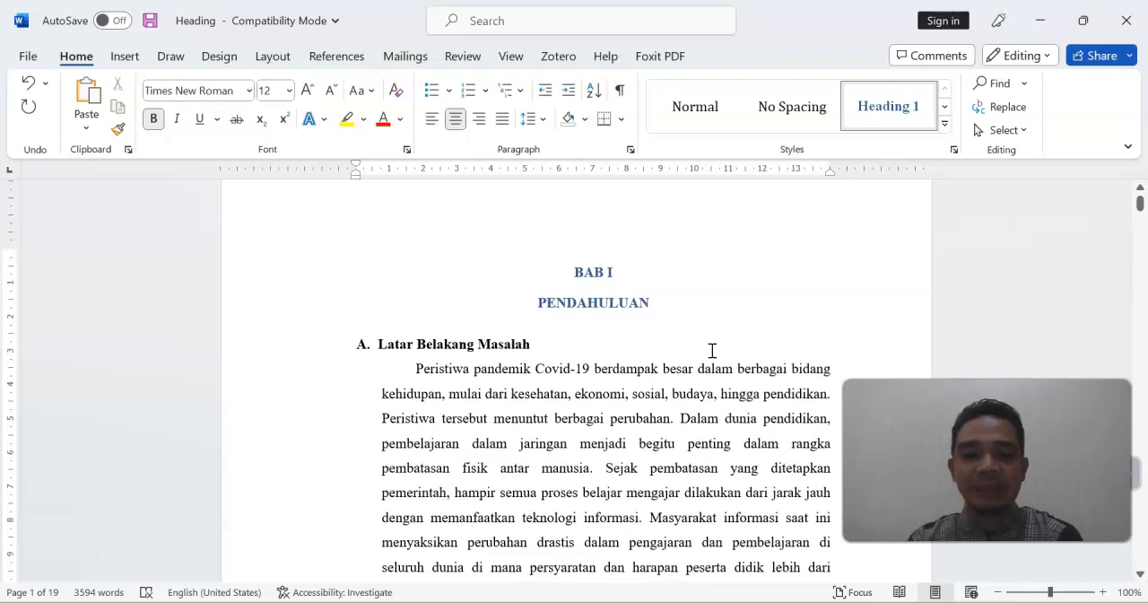
{"action": "left_click", "coordinate": [284, 351]}
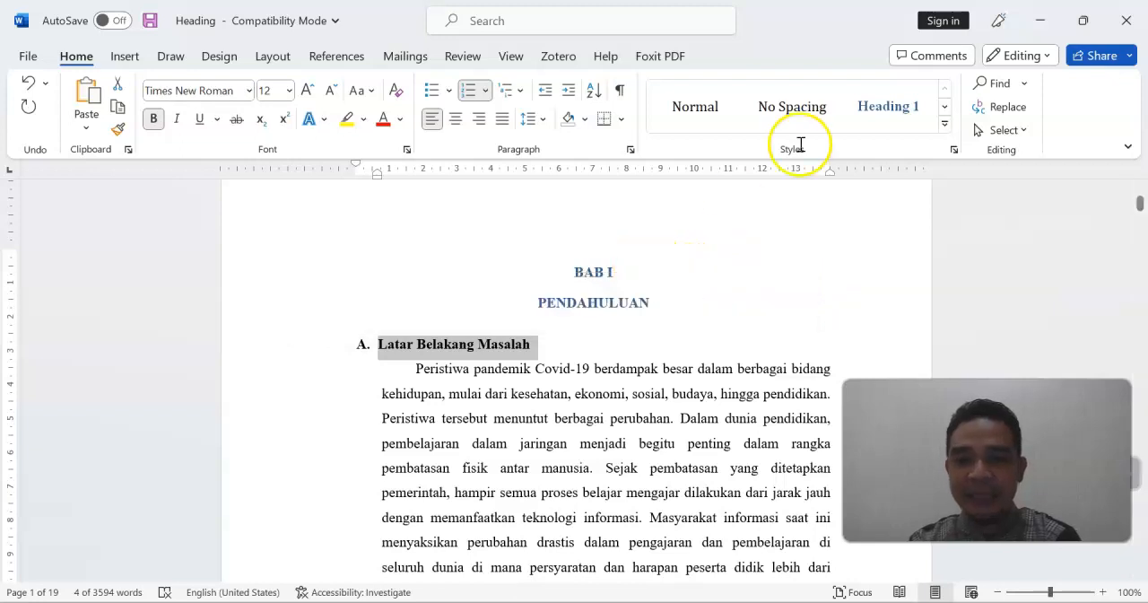
{"action": "left_click", "coordinate": [946, 128]}
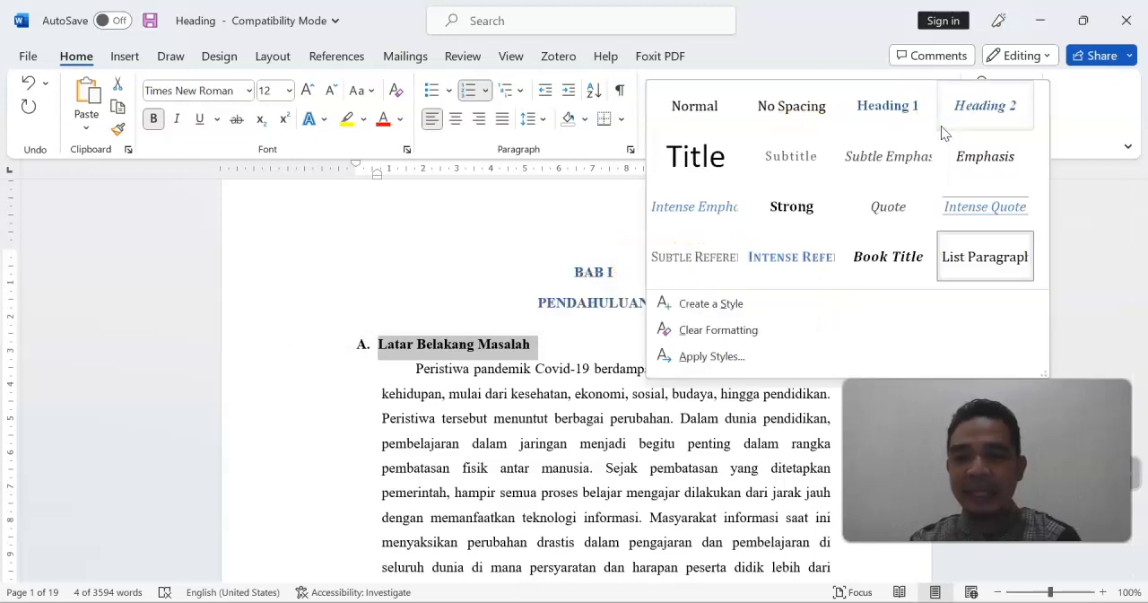
{"action": "left_click", "coordinate": [971, 114]}
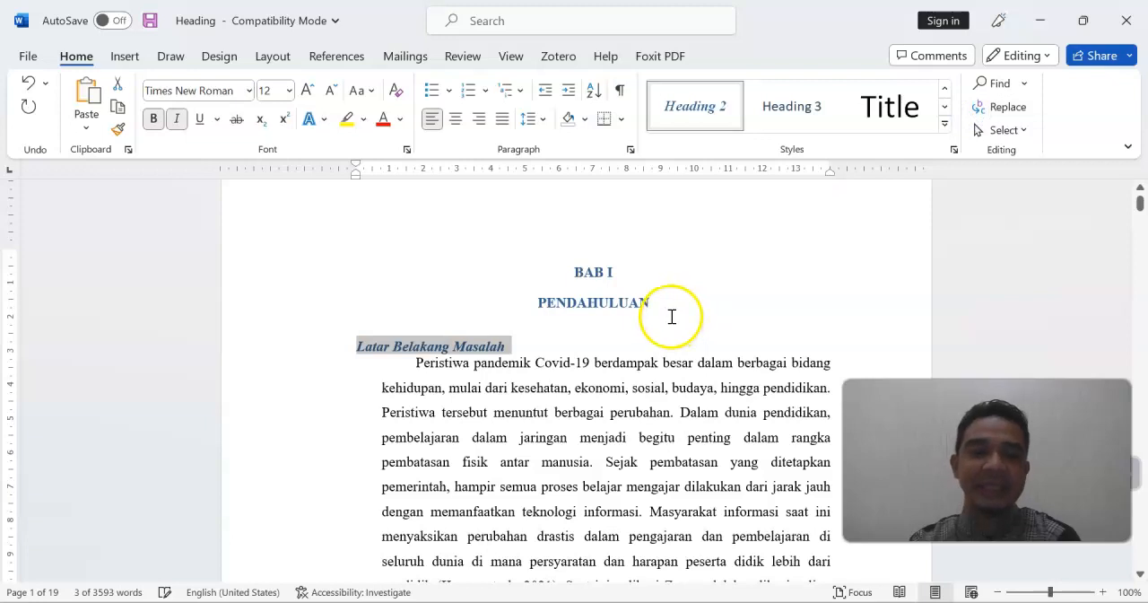
{"action": "left_click", "coordinate": [360, 349]}
{"action": "type", "text": "A."}
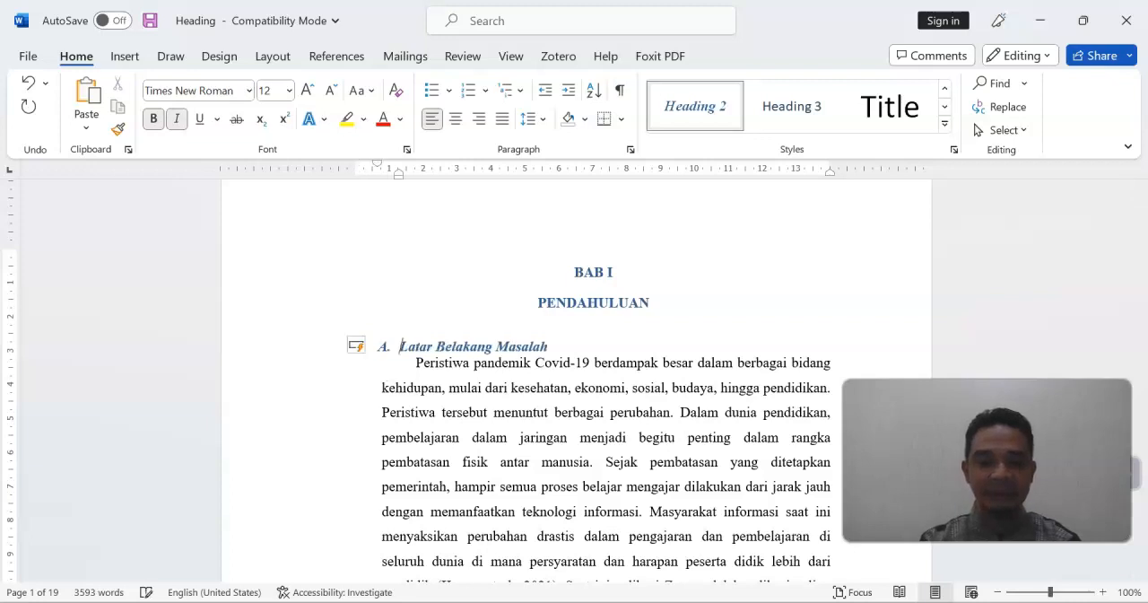
Apply the Heading 2 style to the Identifikasi Masalah heading and number it "B."
{"action": "scroll", "coordinate": [574, 377], "scroll_direction": "down", "scroll_amount": 15}
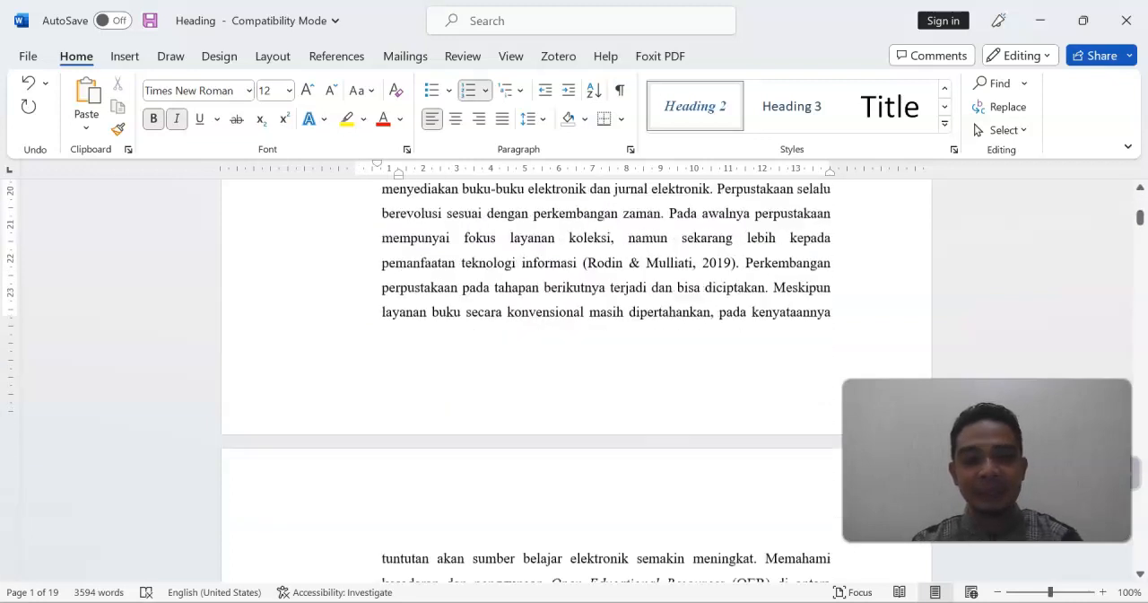
{"action": "scroll", "coordinate": [574, 376], "scroll_direction": "down", "scroll_amount": 12}
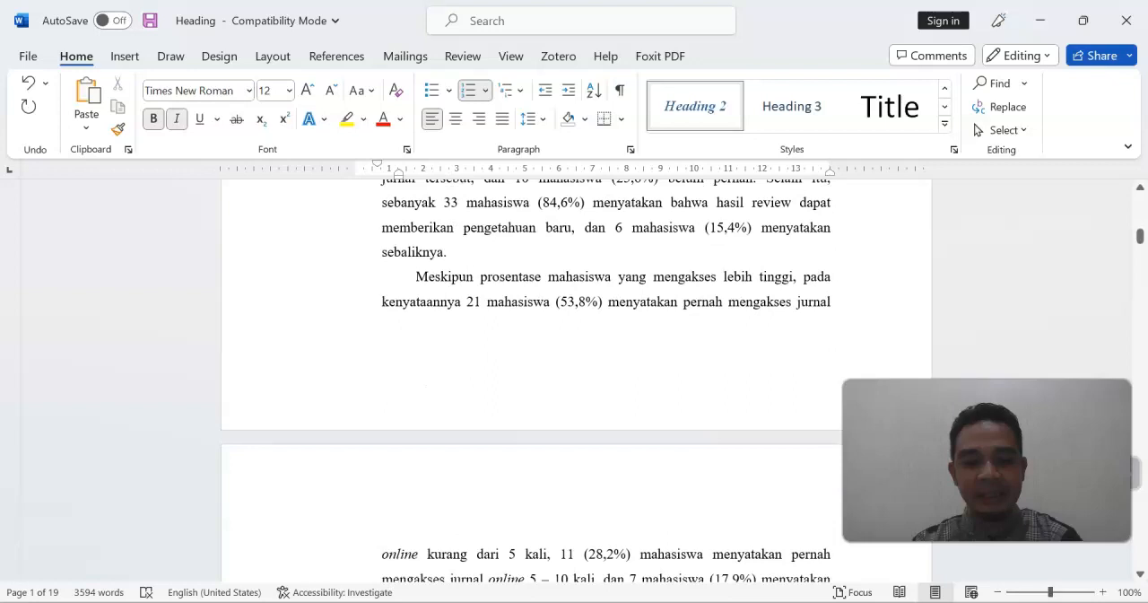
{"action": "scroll", "coordinate": [574, 377], "scroll_direction": "up", "scroll_amount": 1}
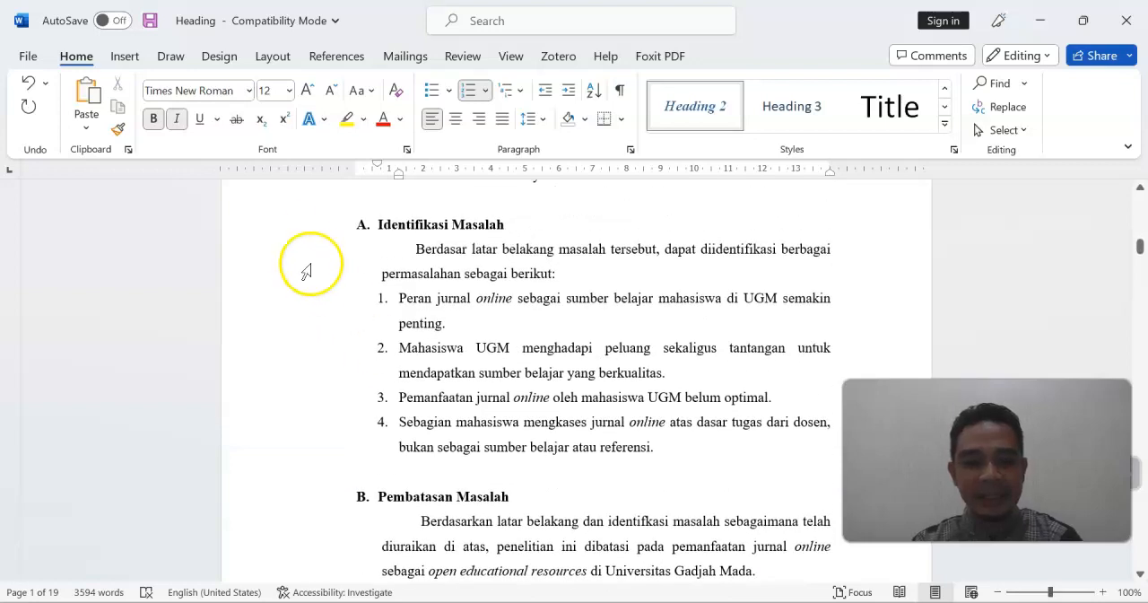
{"action": "left_click", "coordinate": [287, 230]}
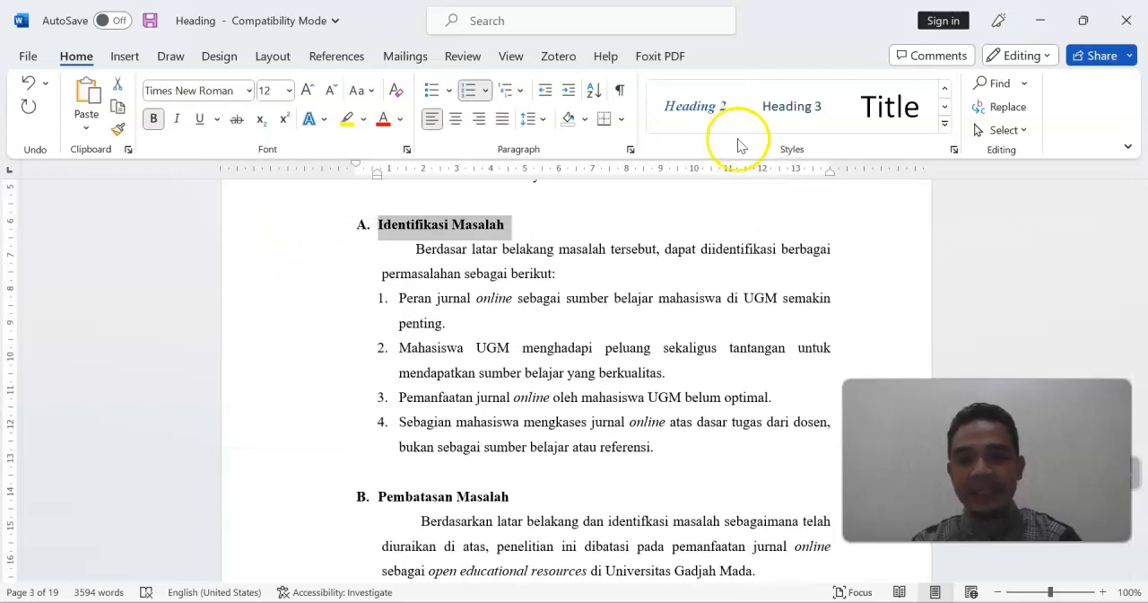
{"action": "left_click", "coordinate": [718, 106]}
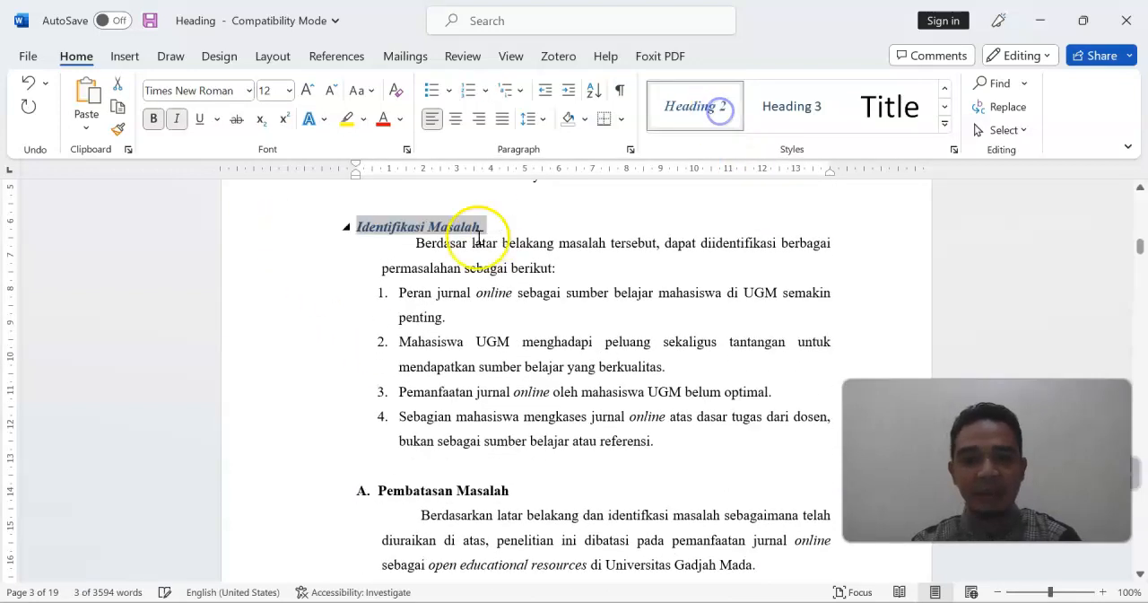
{"action": "left_click", "coordinate": [356, 232]}
{"action": "type", "text": "B."}
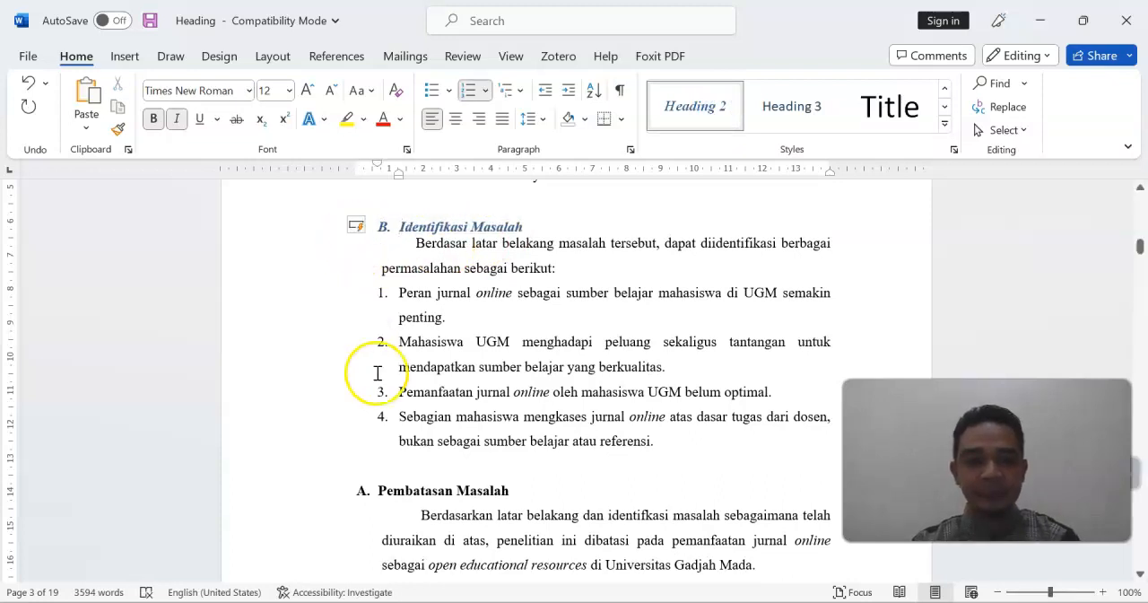
Apply the Heading 2 style to the Pembatasan Masalah heading and number it "C."
{"action": "left_click", "coordinate": [304, 508]}
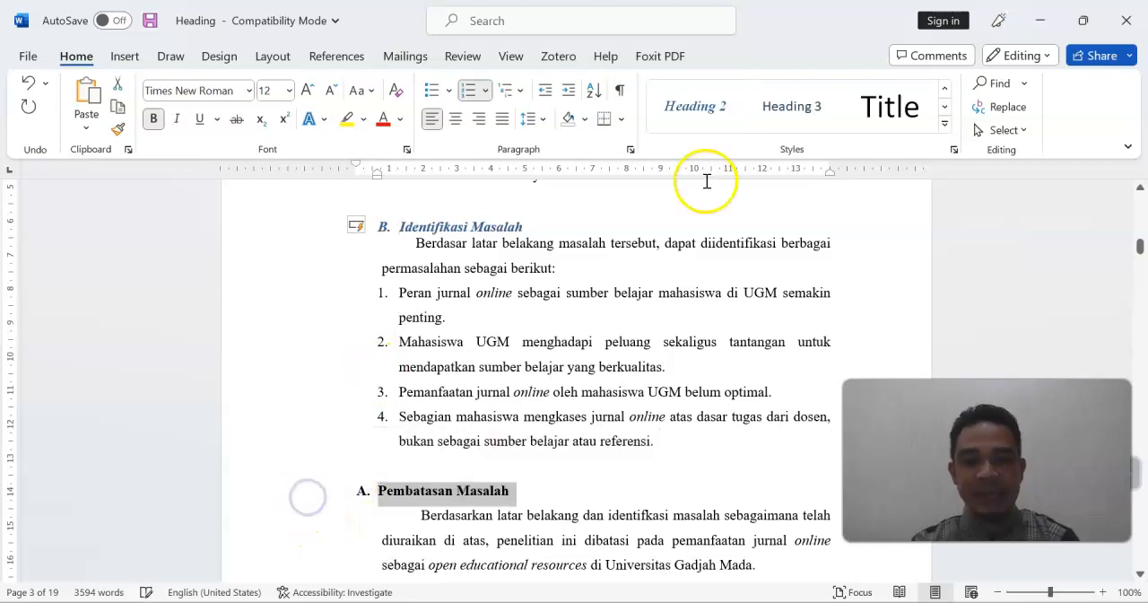
{"action": "left_click", "coordinate": [700, 112]}
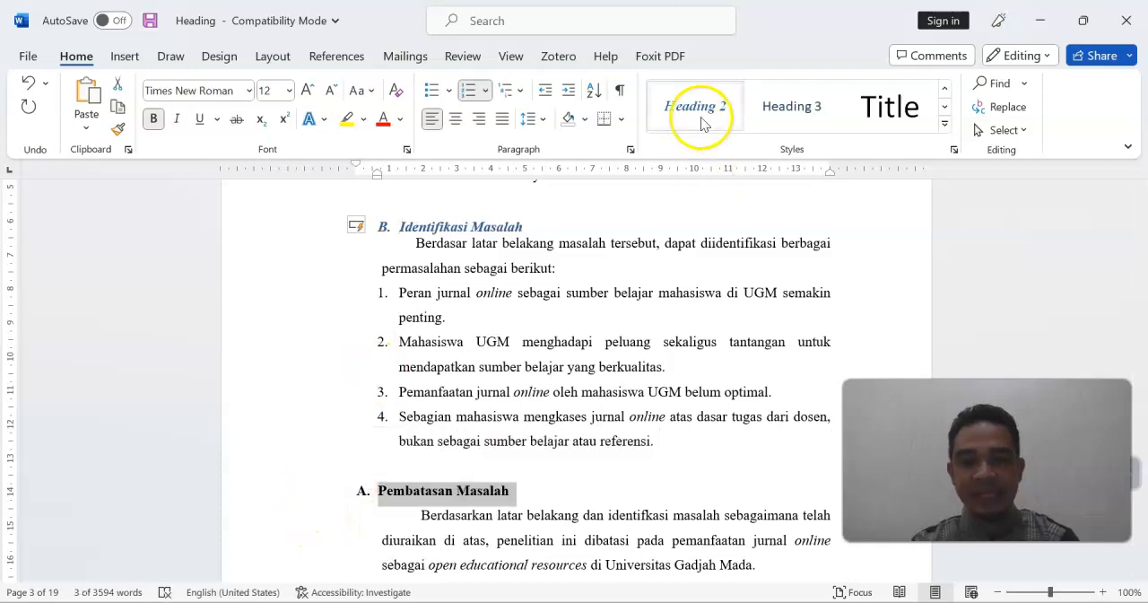
{"action": "left_click", "coordinate": [360, 494]}
{"action": "type", "text": "C"}
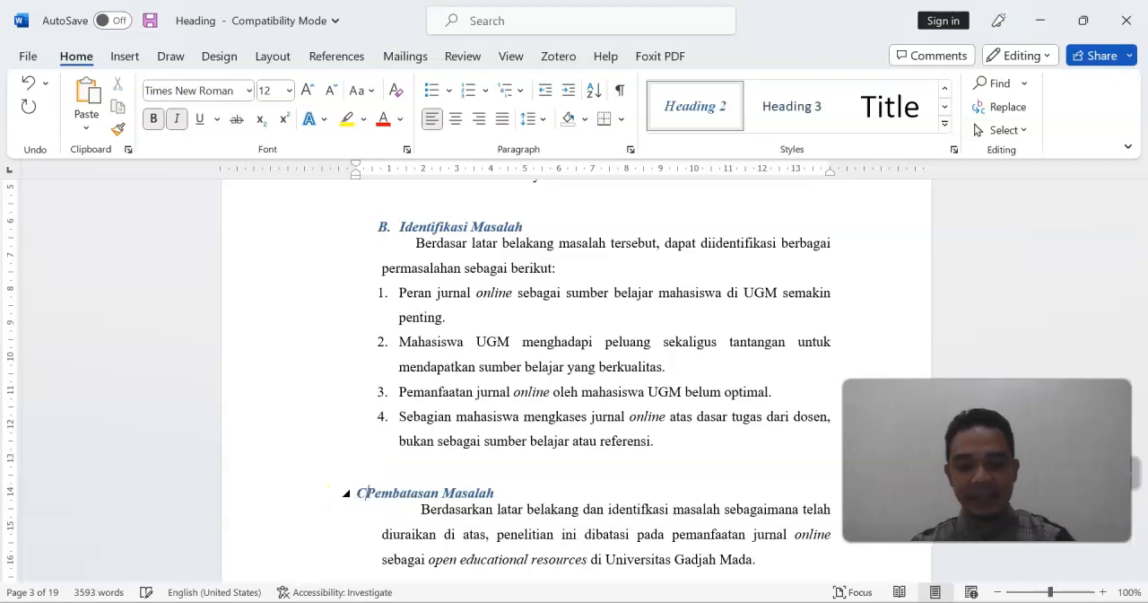
{"action": "type", "text": "."}
Apply the Heading 2 style to the Perumusan Masalah Penelitian atau Fokus Penelitian heading and number it "D."
{"action": "scroll", "coordinate": [362, 494], "scroll_direction": "down", "scroll_amount": 10}
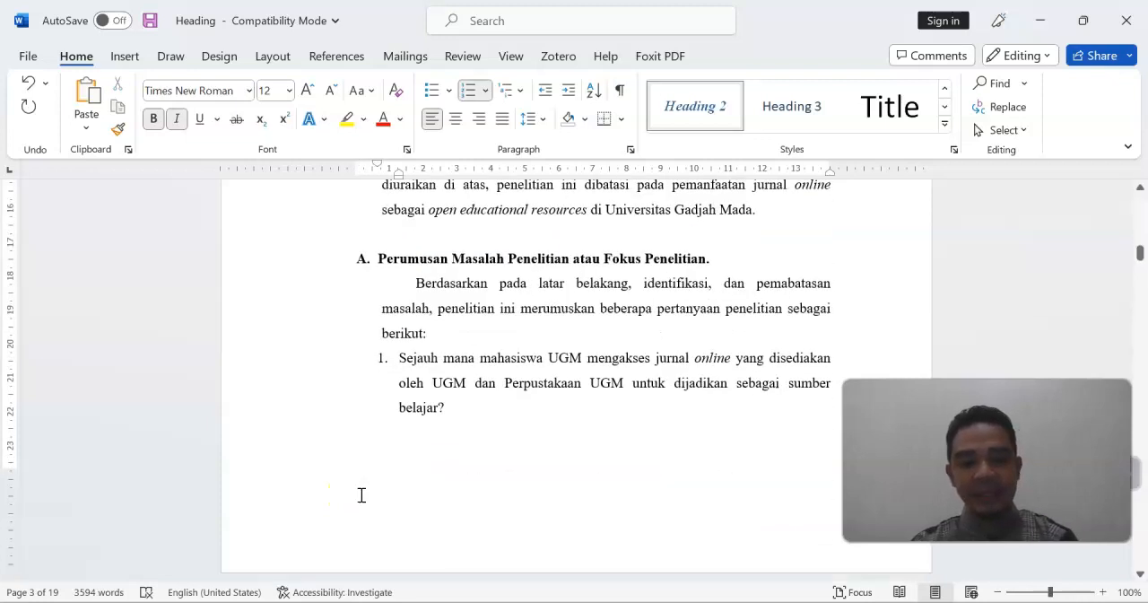
{"action": "left_click", "coordinate": [311, 260]}
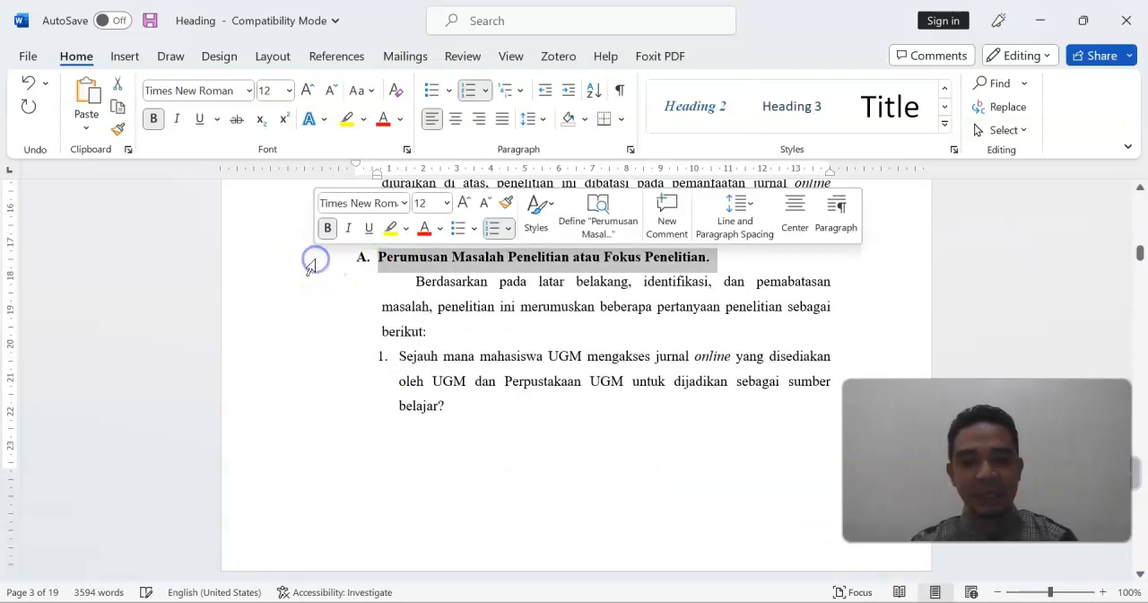
{"action": "left_click", "coordinate": [727, 109]}
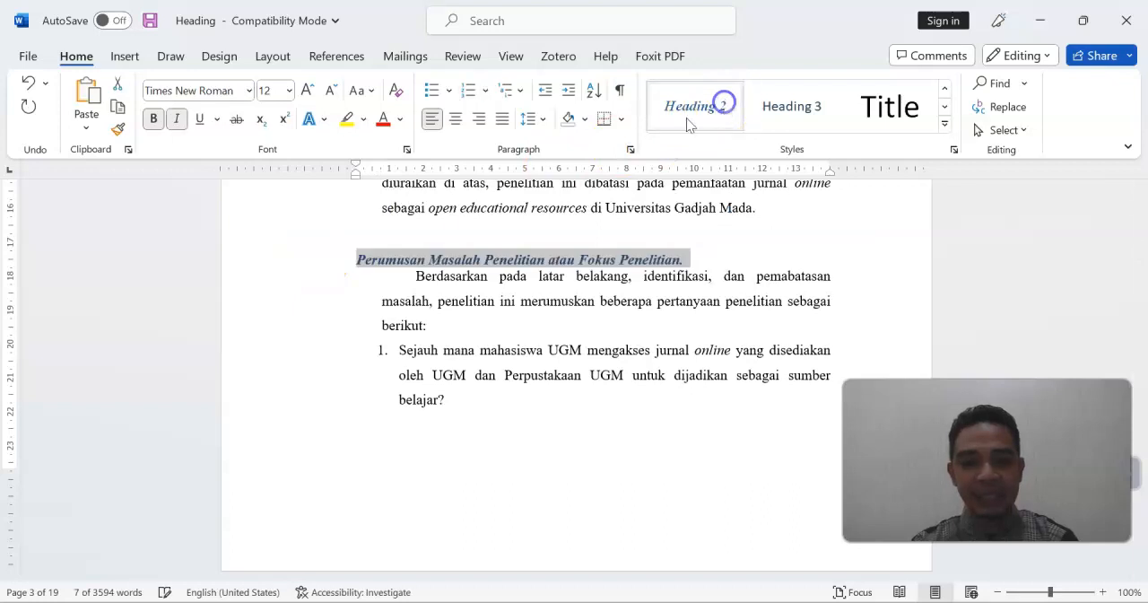
{"action": "left_click", "coordinate": [360, 261]}
{"action": "type", "text": "D."}
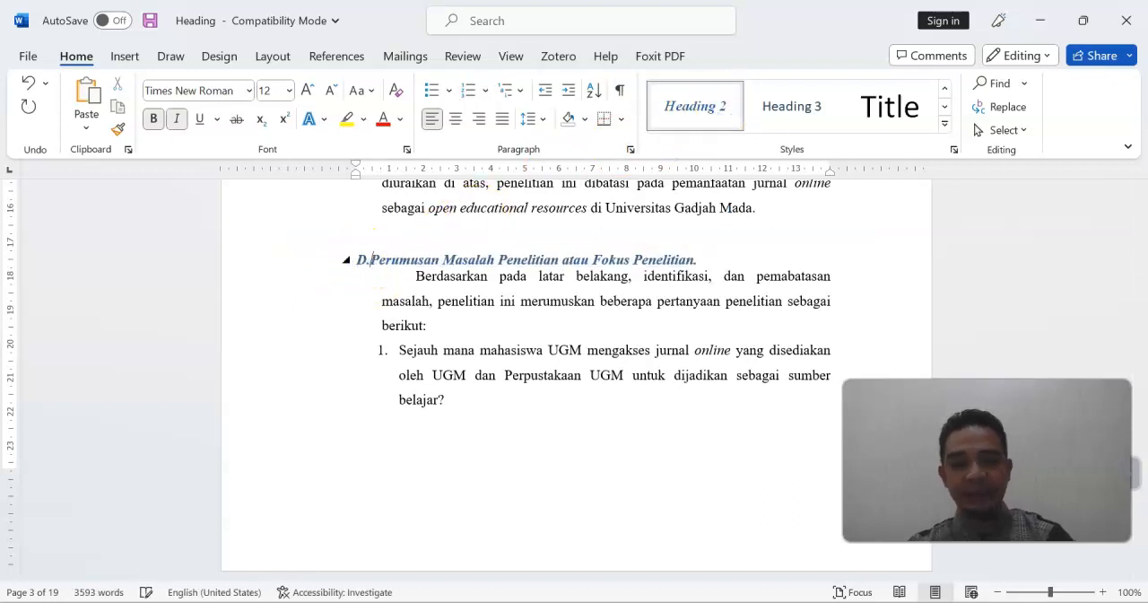
Apply the Heading 2 style to the Tujuan Penelitian heading and number it "E."
{"action": "scroll", "coordinate": [423, 269], "scroll_direction": "down", "scroll_amount": 9}
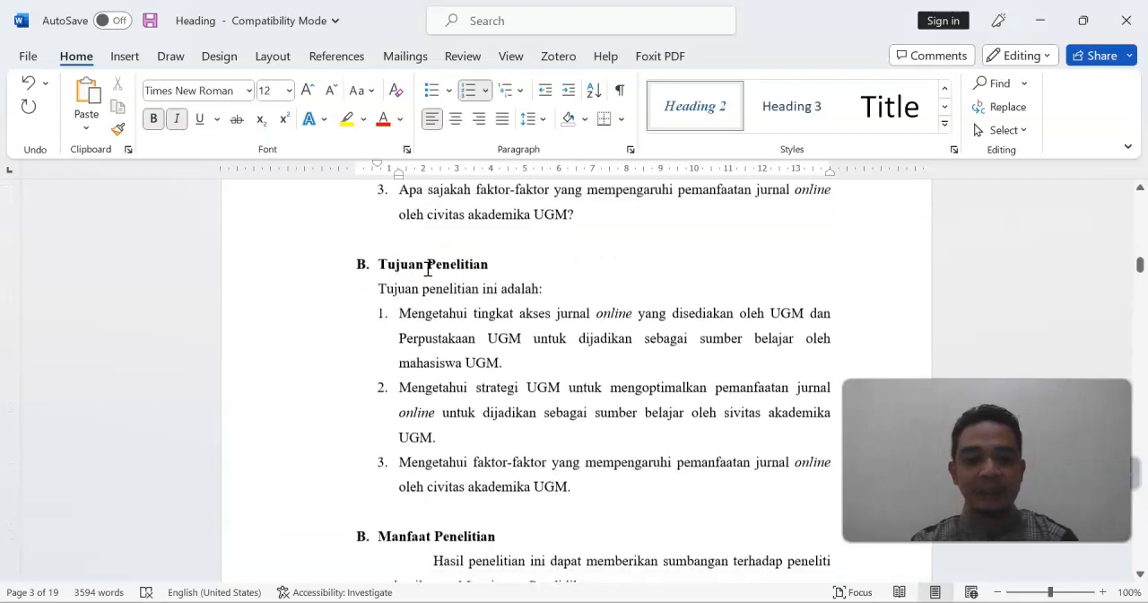
{"action": "left_click", "coordinate": [300, 190]}
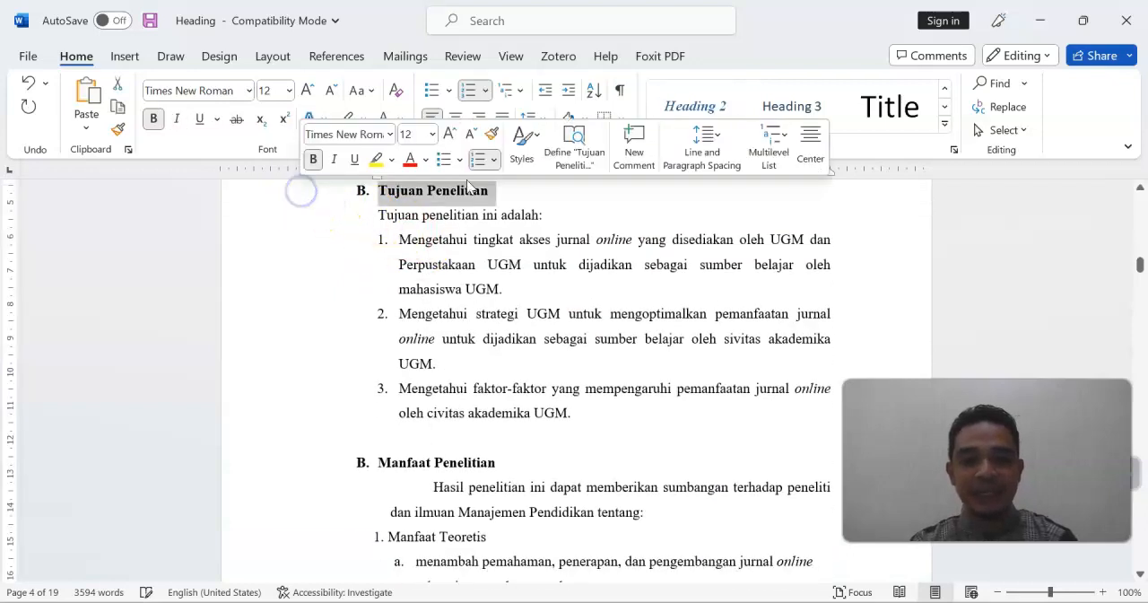
{"action": "left_click", "coordinate": [700, 106]}
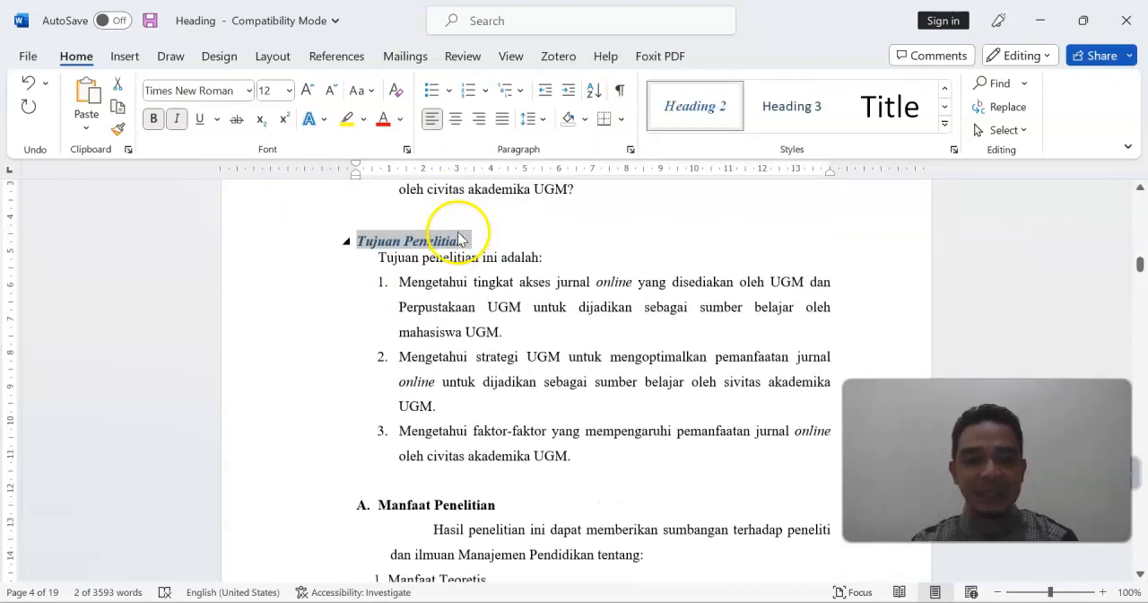
{"action": "left_click", "coordinate": [356, 243]}
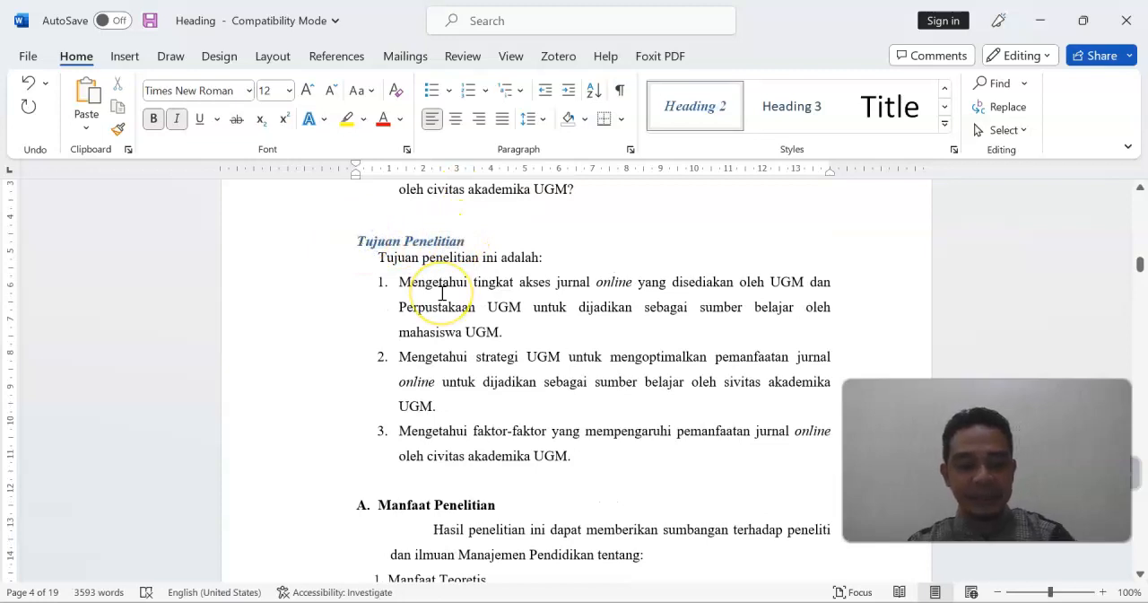
{"action": "type", "text": "E."}
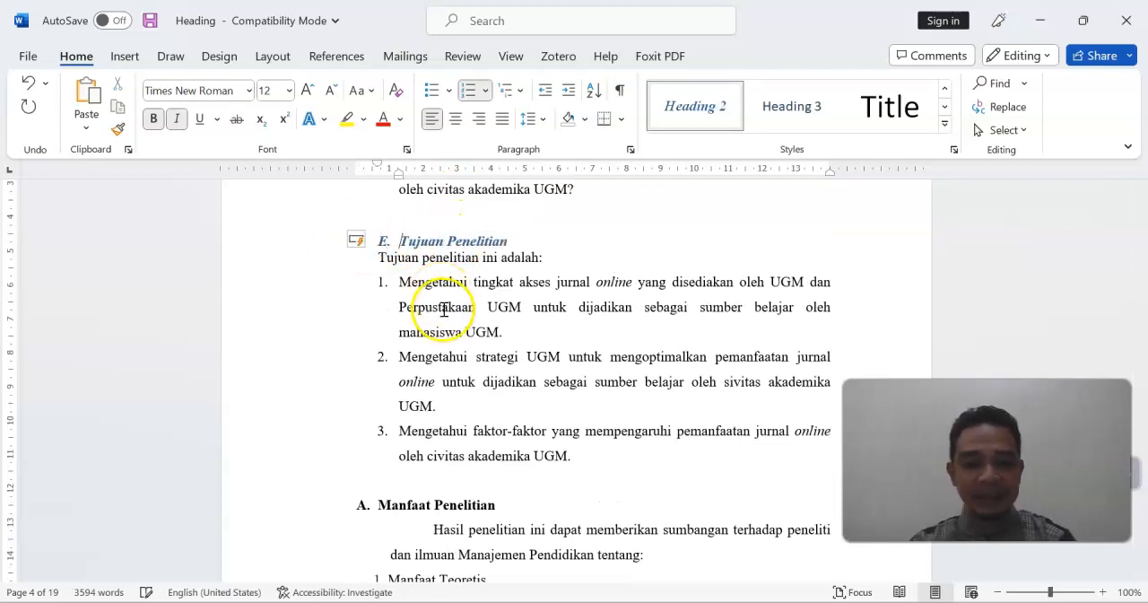
Apply the Heading 2 style to the Manfaat Penelitian heading and number it "F."
{"action": "left_click", "coordinate": [316, 510]}
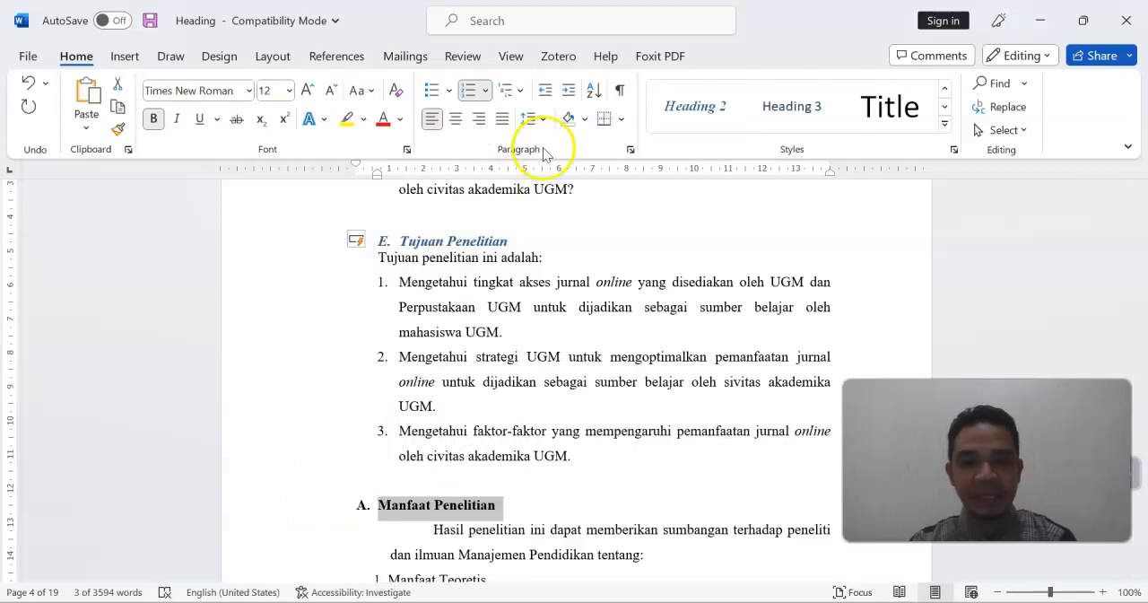
{"action": "left_click", "coordinate": [693, 108]}
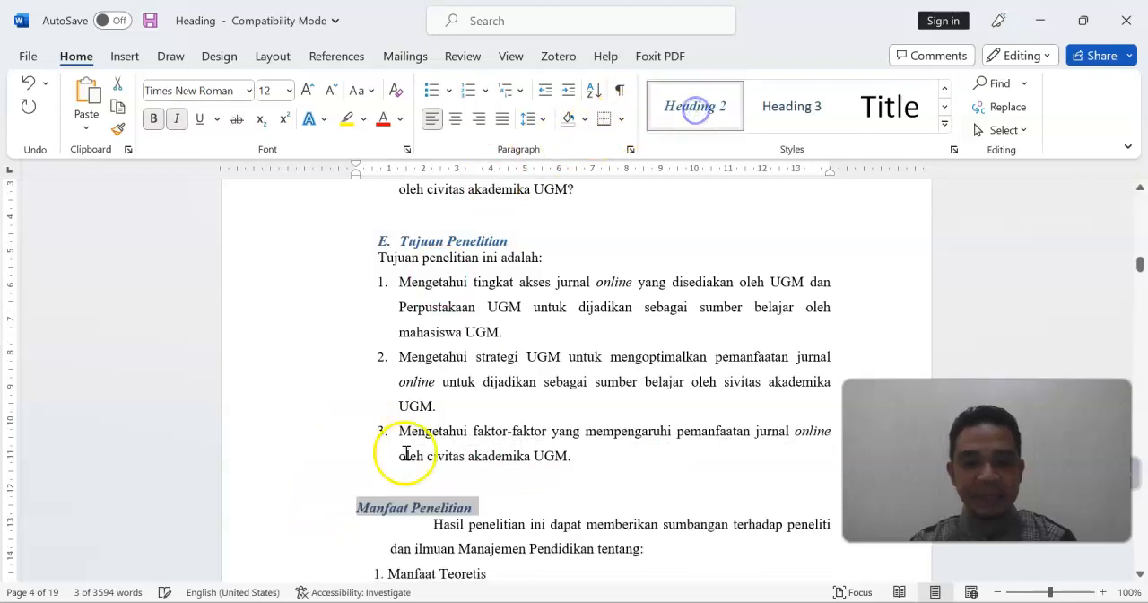
{"action": "left_click", "coordinate": [361, 511]}
{"action": "type", "text": "F."}
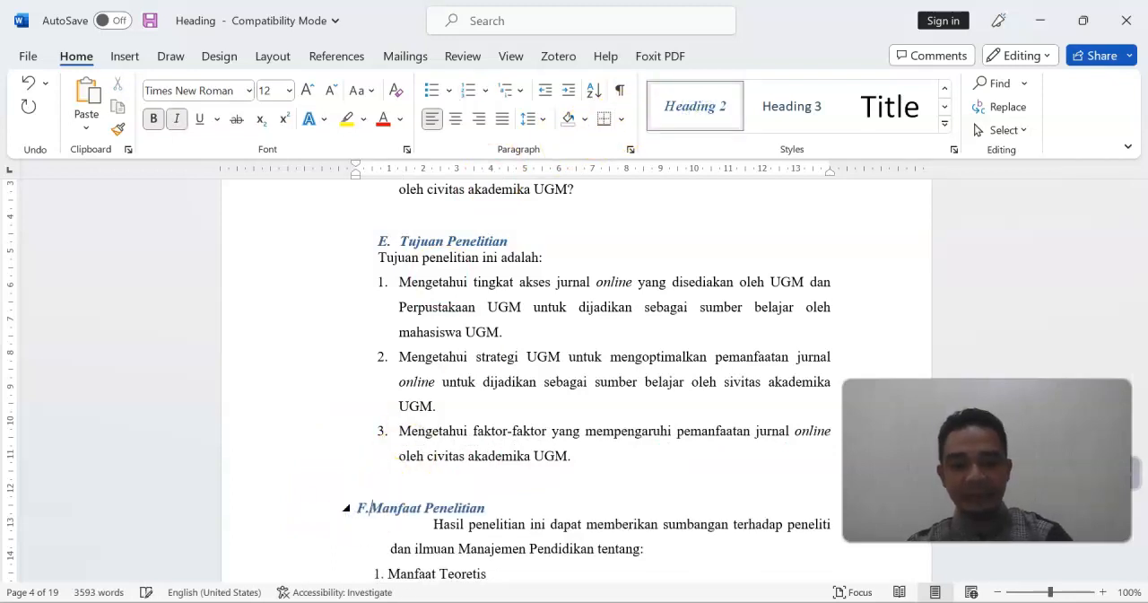
Review the styled headings of BAB I from the end of the chapter back to its title
{"action": "scroll", "coordinate": [496, 441], "scroll_direction": "down", "scroll_amount": 3}
{"action": "scroll", "coordinate": [498, 442], "scroll_direction": "down", "scroll_amount": 6}
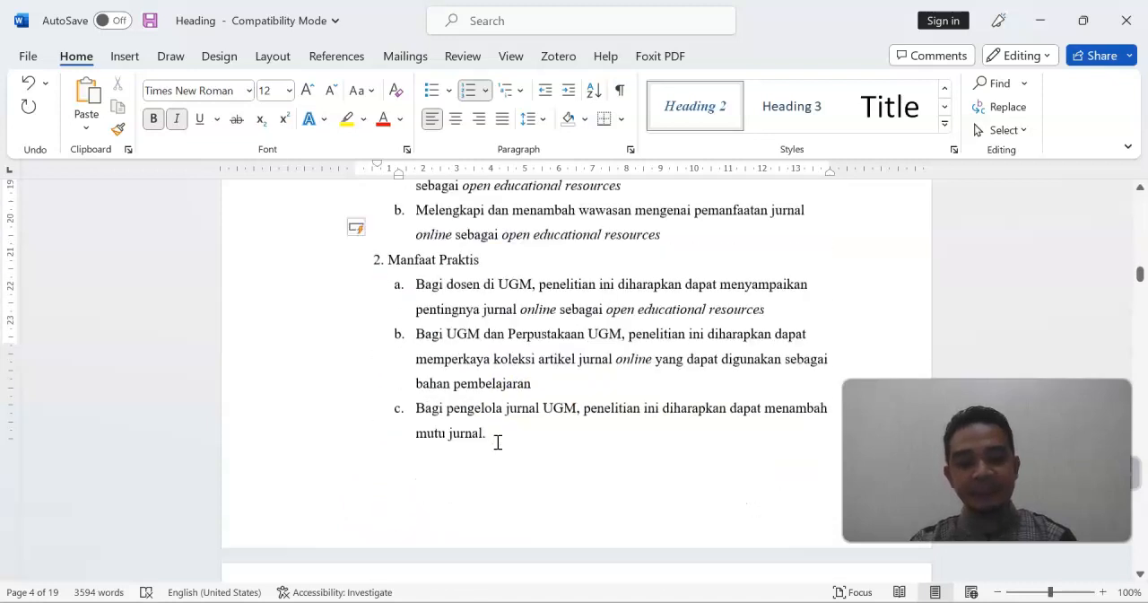
{"action": "scroll", "coordinate": [498, 441], "scroll_direction": "up", "scroll_amount": 12}
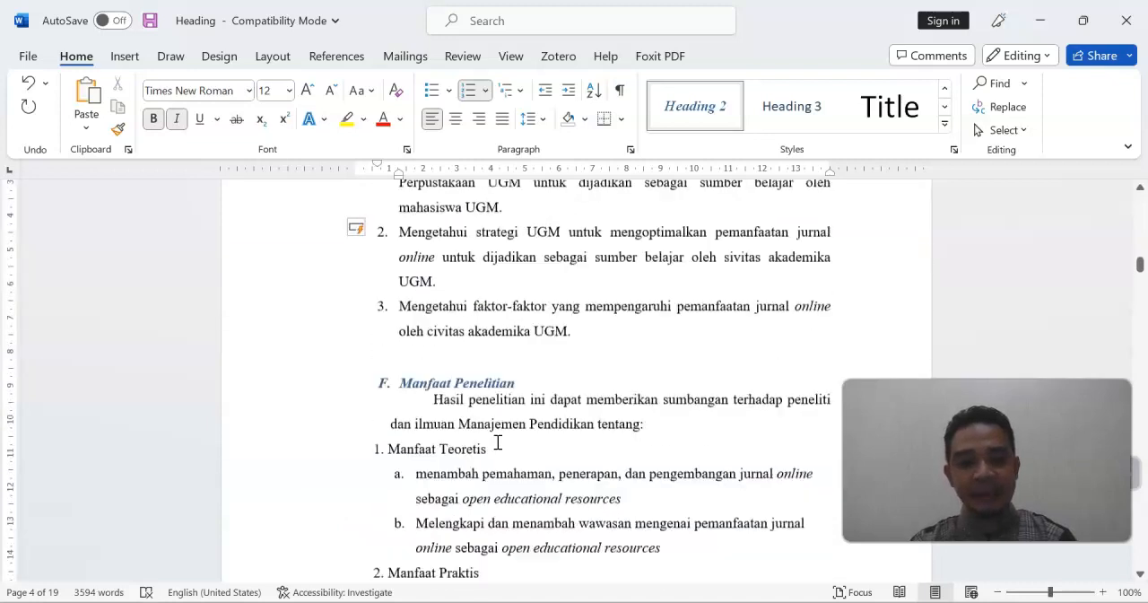
{"action": "scroll", "coordinate": [498, 441], "scroll_direction": "up", "scroll_amount": 15}
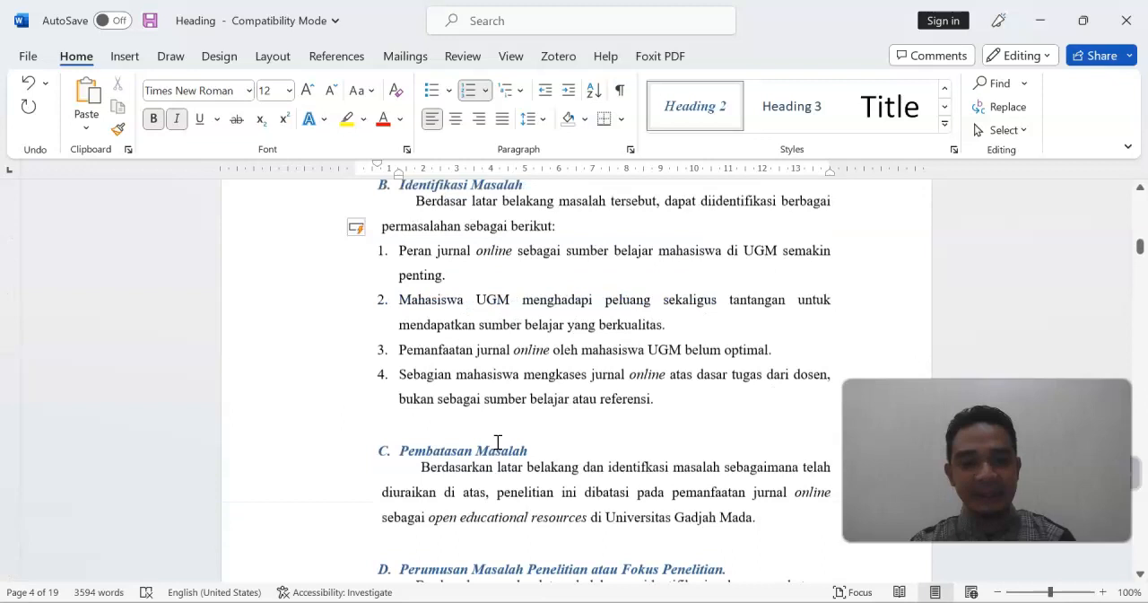
{"action": "scroll", "coordinate": [498, 441], "scroll_direction": "up", "scroll_amount": 10}
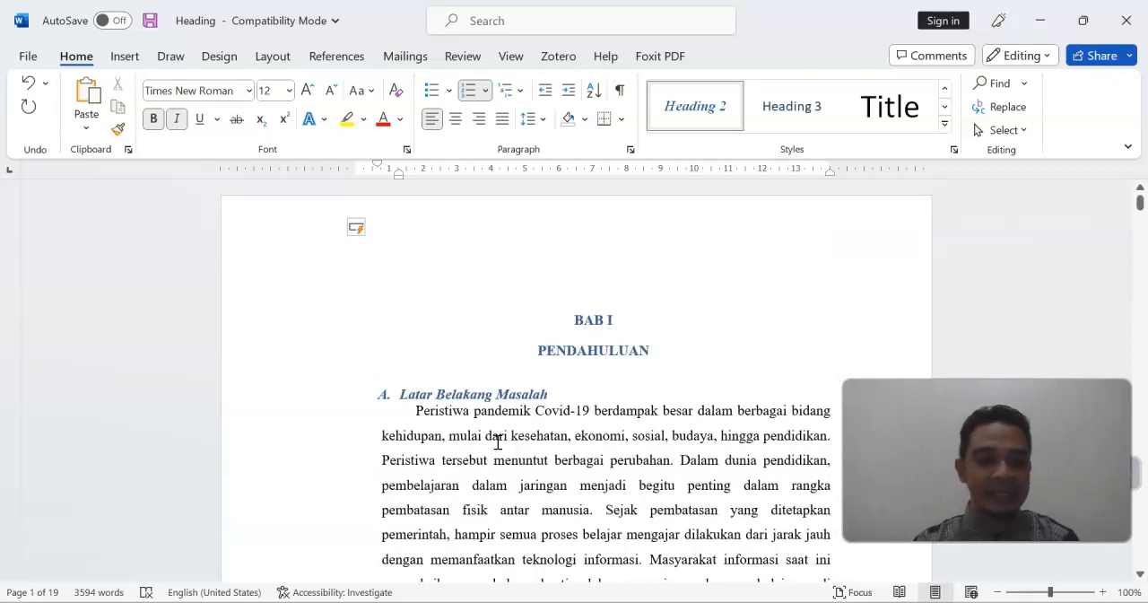
Open the Navigation pane and have it list the document's headings
{"action": "left_click", "coordinate": [635, 390]}
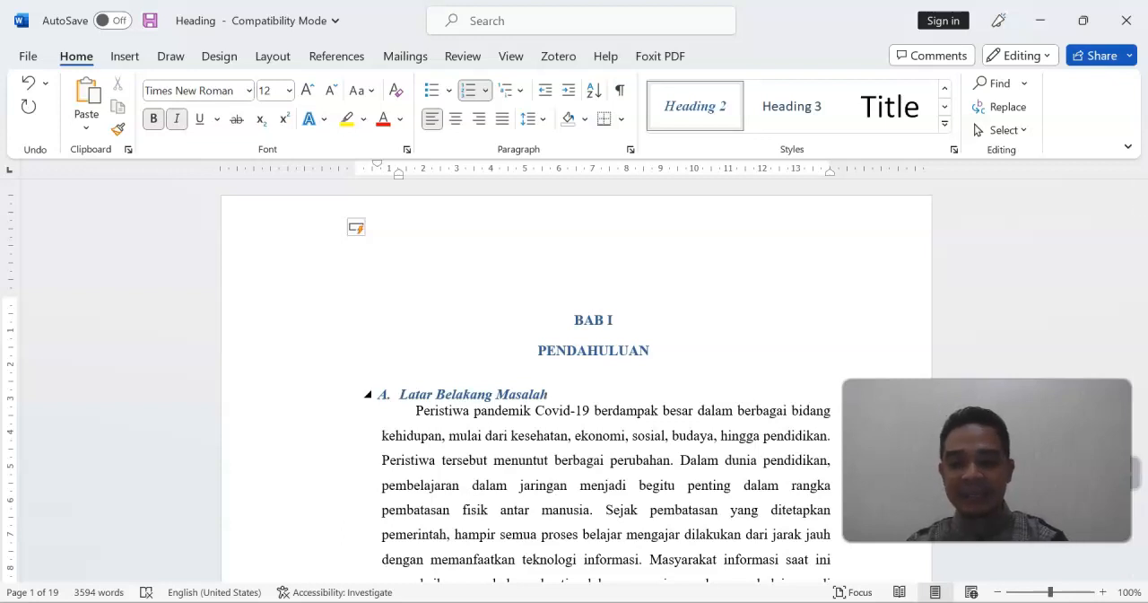
{"action": "key", "text": "ctrl+f"}
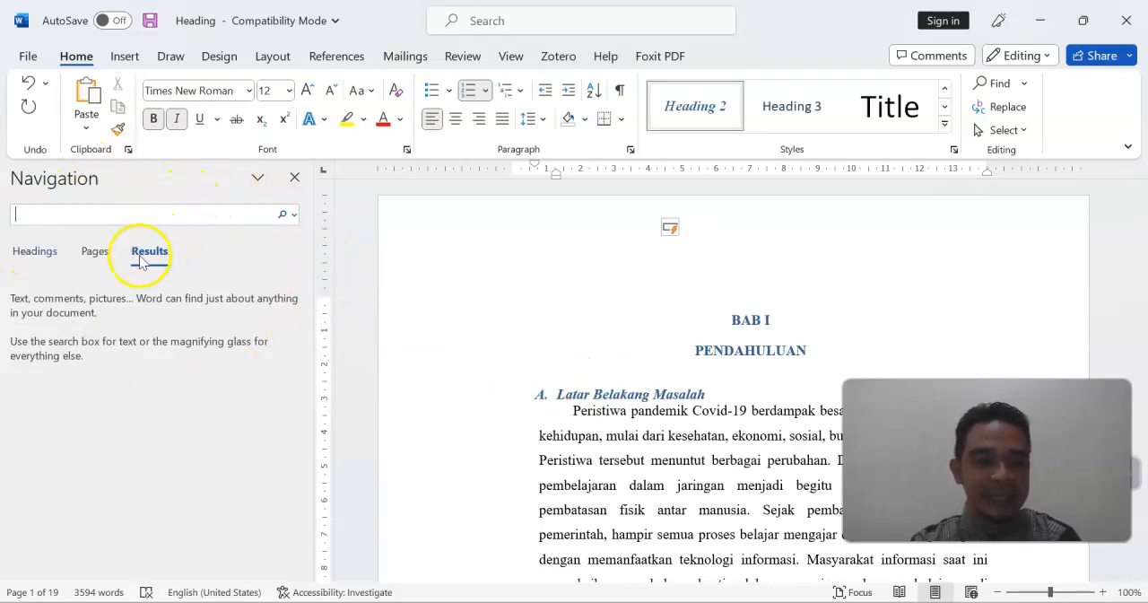
{"action": "left_click", "coordinate": [36, 252]}
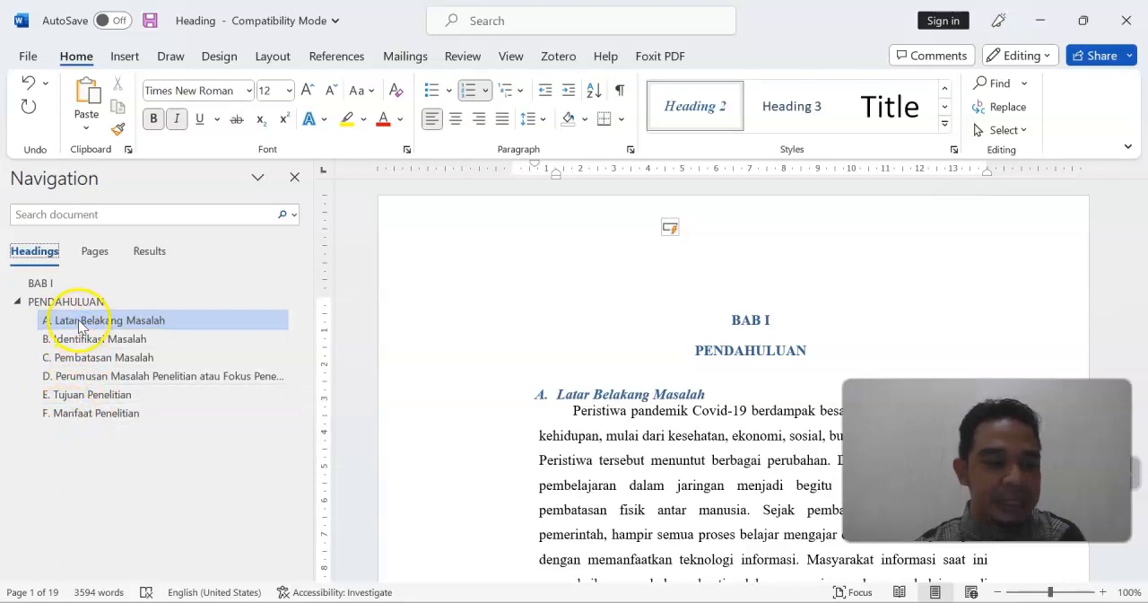
Apply the Heading 1 style to the BAB II and KAJIAN TEORI chapter title lines
{"action": "left_click", "coordinate": [530, 315]}
{"action": "scroll", "coordinate": [532, 316], "scroll_direction": "down", "scroll_amount": 8}
{"action": "scroll", "coordinate": [532, 316], "scroll_direction": "down", "scroll_amount": 15}
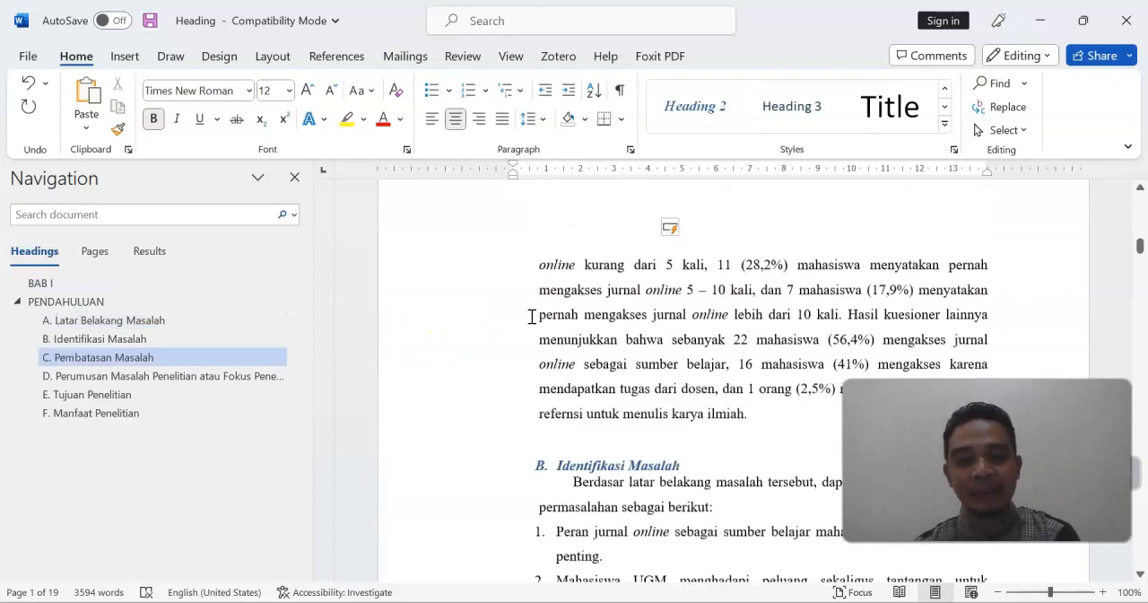
{"action": "scroll", "coordinate": [532, 315], "scroll_direction": "down", "scroll_amount": 10}
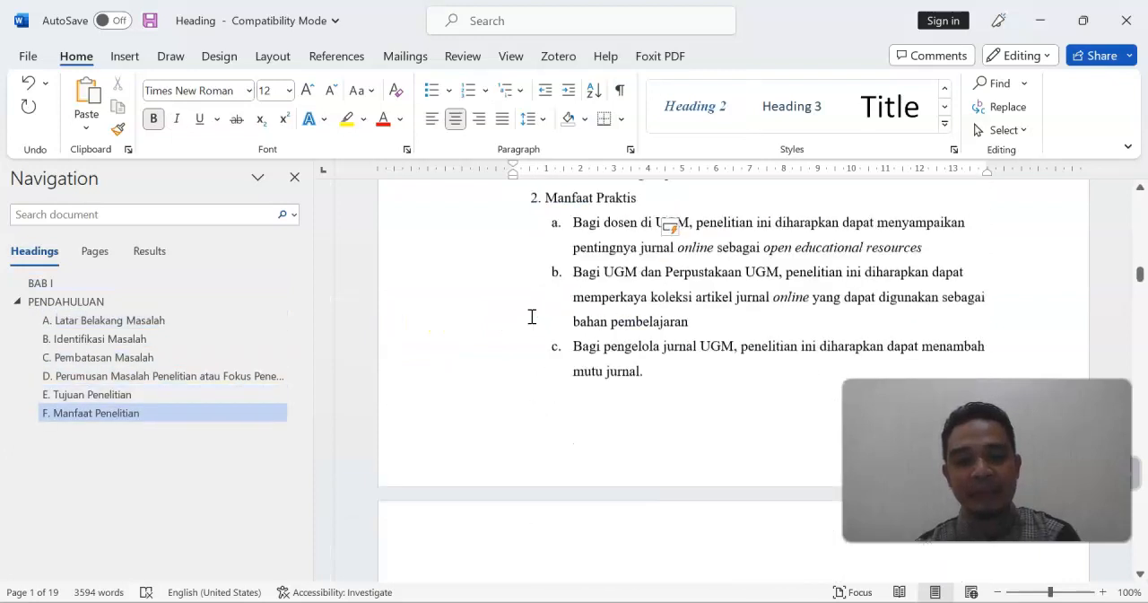
{"action": "scroll", "coordinate": [532, 316], "scroll_direction": "down", "scroll_amount": 6}
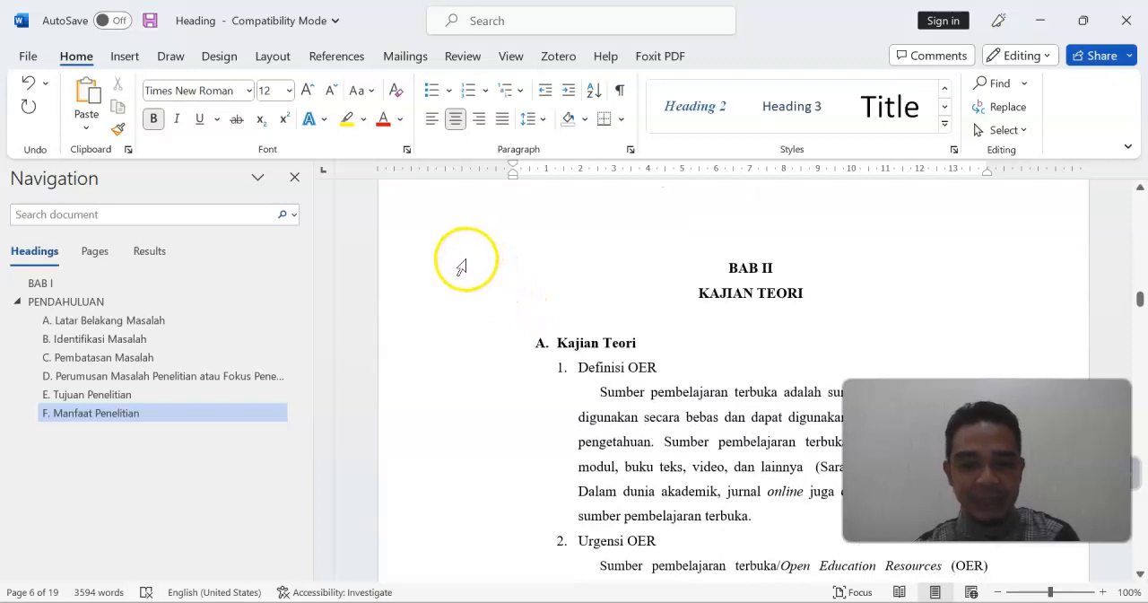
{"action": "left_click_drag", "start_coordinate": [459, 267], "coordinate": [461, 302]}
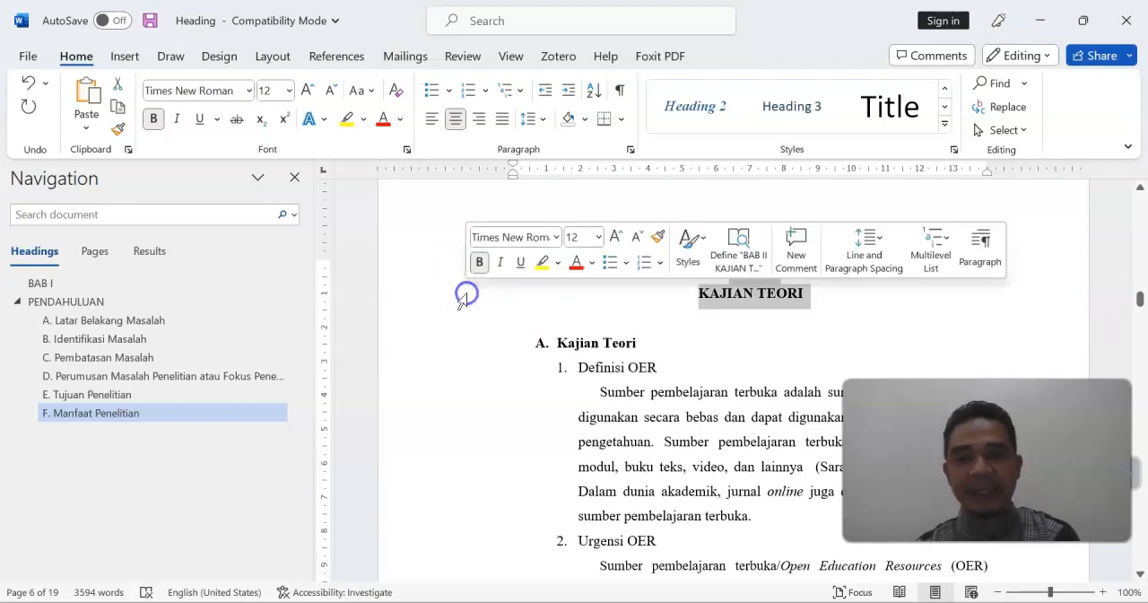
{"action": "left_click", "coordinate": [944, 123]}
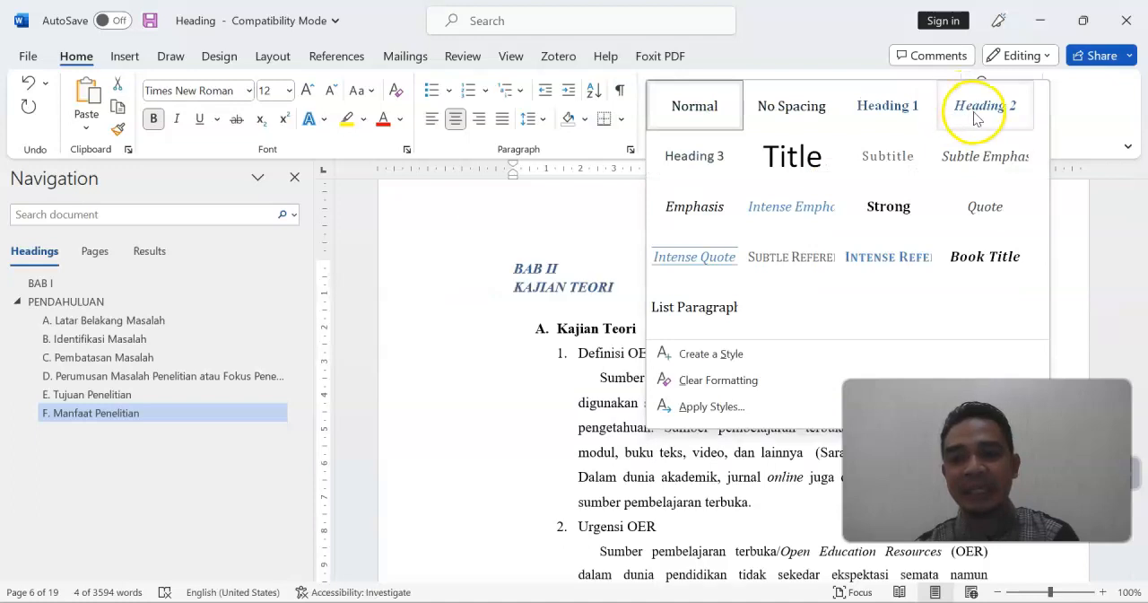
{"action": "left_click", "coordinate": [910, 113]}
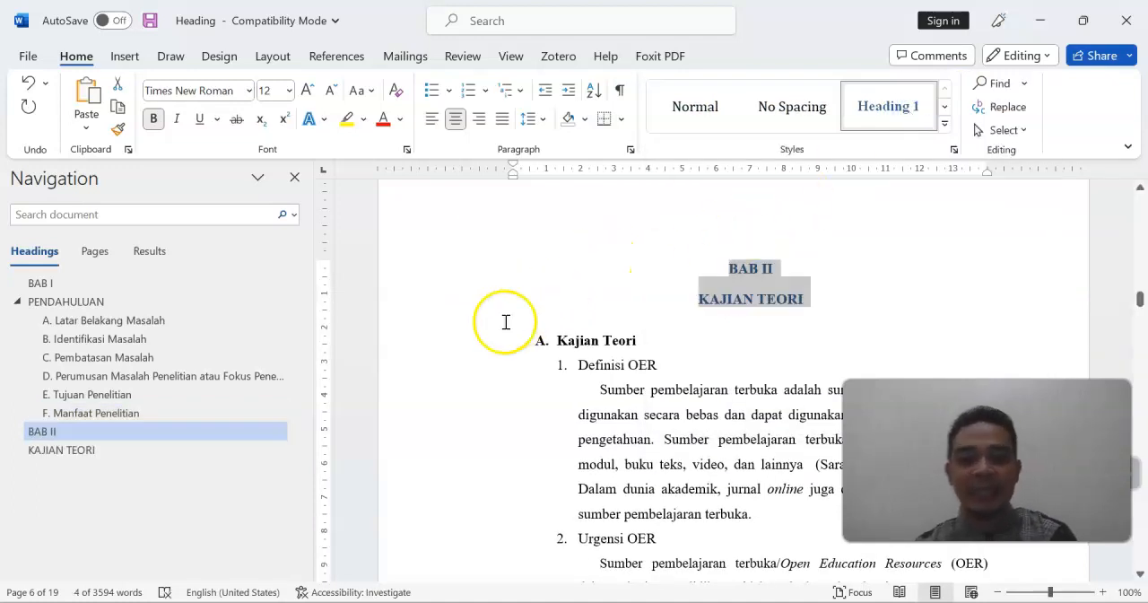
Apply the Heading 2 style to the Kajian Teori subheading under BAB II and number it "A."
{"action": "left_click", "coordinate": [458, 344]}
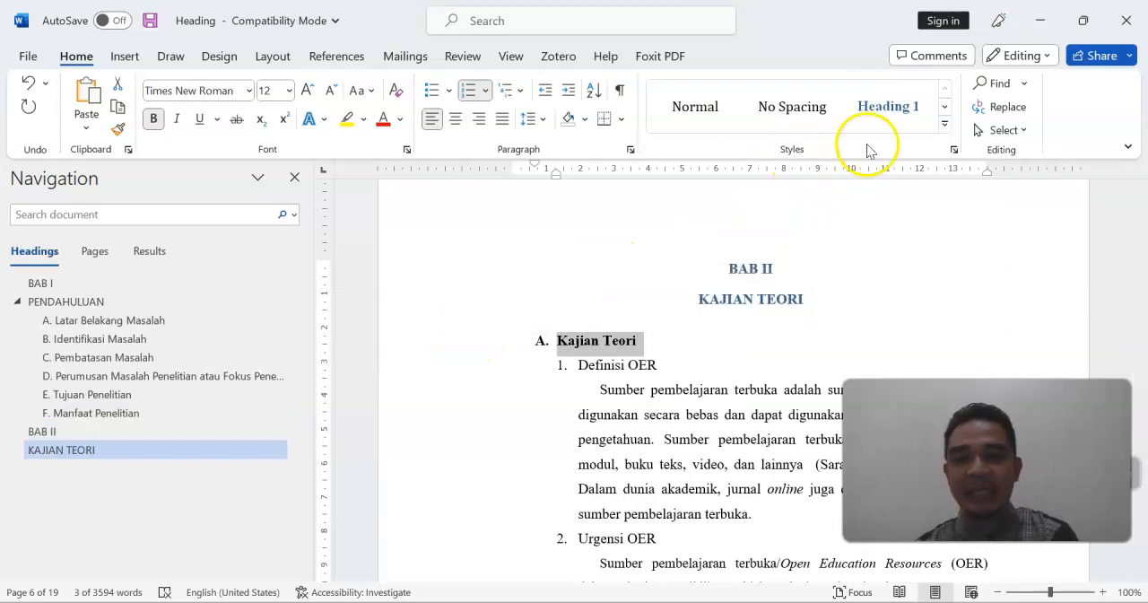
{"action": "left_click", "coordinate": [945, 123]}
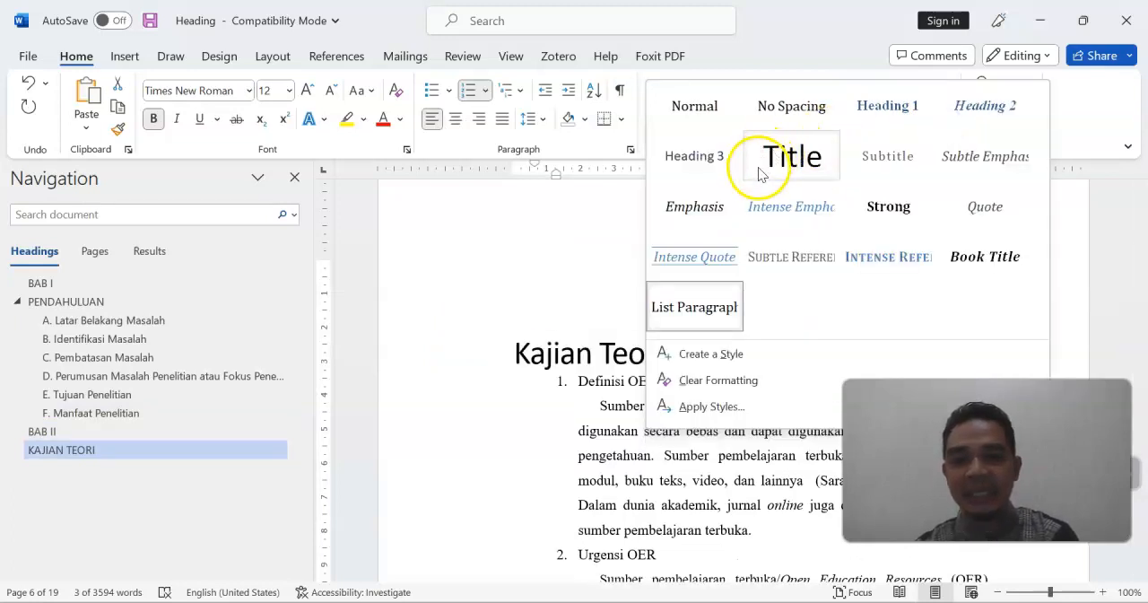
{"action": "left_click", "coordinate": [953, 110]}
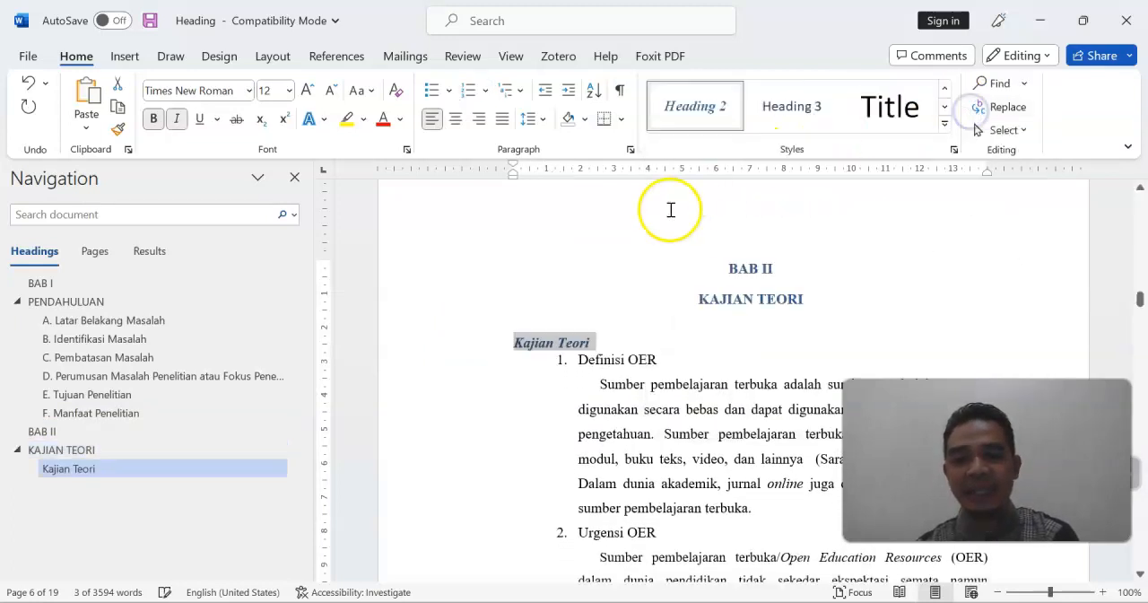
{"action": "scroll", "coordinate": [646, 233], "scroll_direction": "down", "scroll_amount": 1}
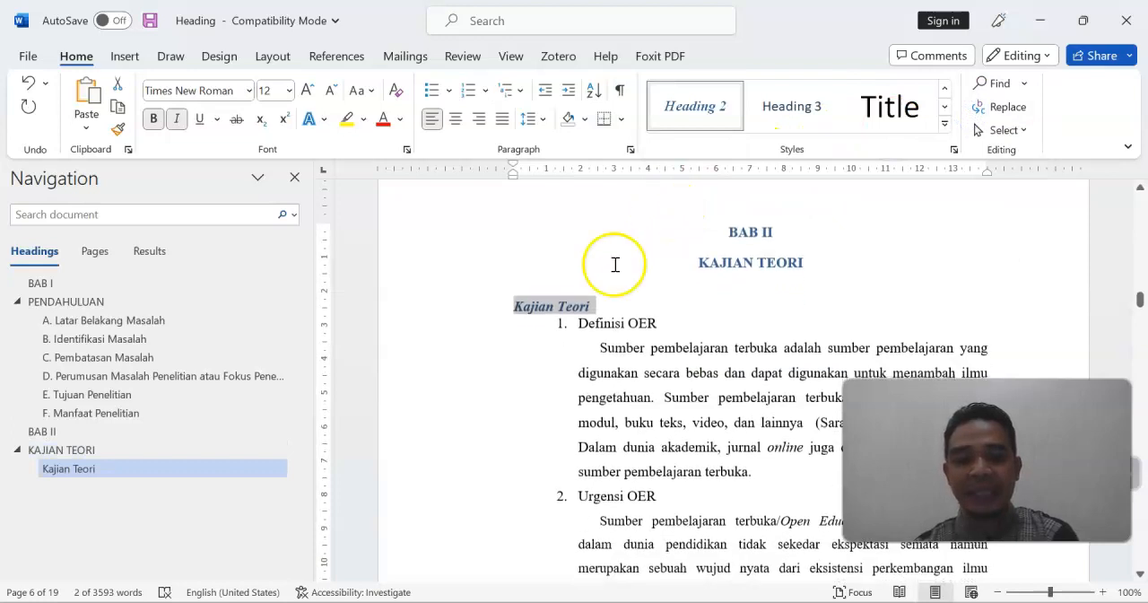
{"action": "left_click", "coordinate": [593, 328]}
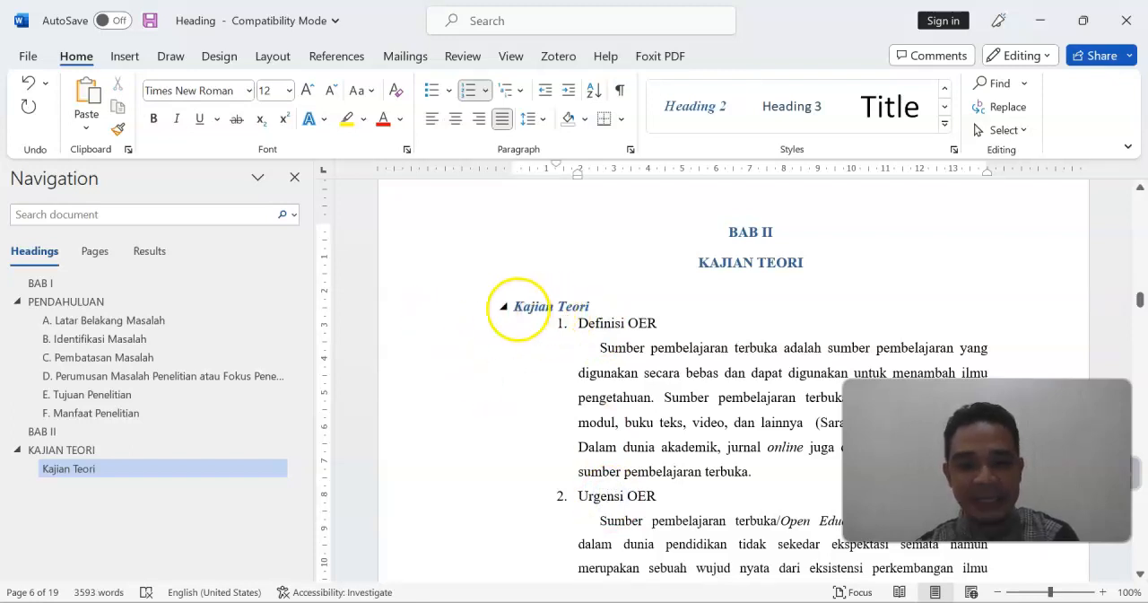
{"action": "left_click", "coordinate": [518, 306]}
{"action": "type", "text": "A."}
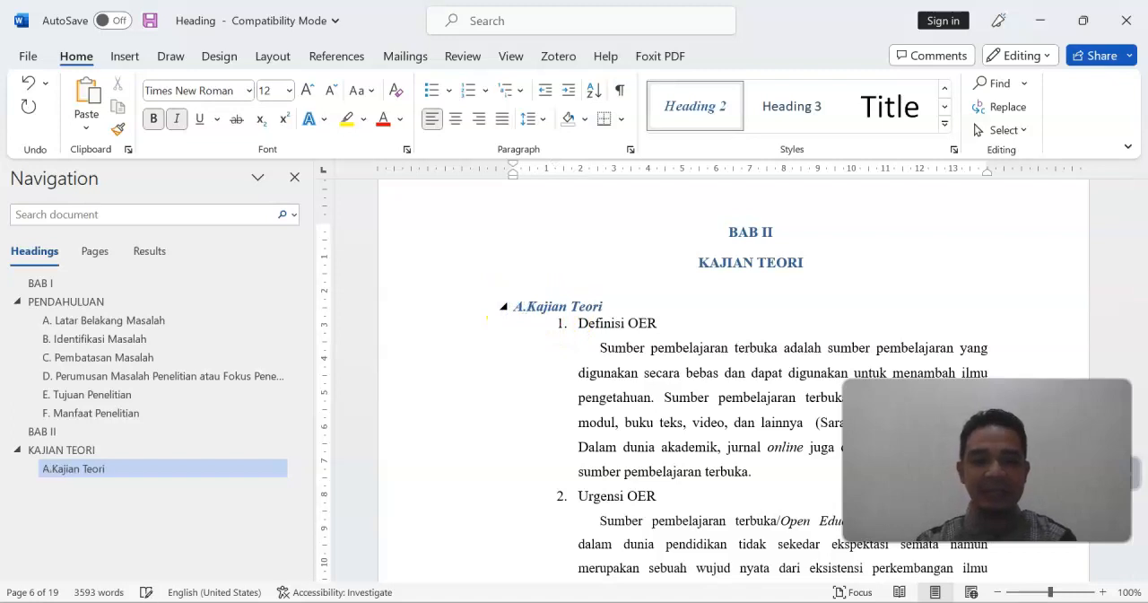
Select the Definisi OER and Urgensi OER subheadings together and change the Heading 3 style's font to Times New Roman
{"action": "left_click", "coordinate": [452, 323]}
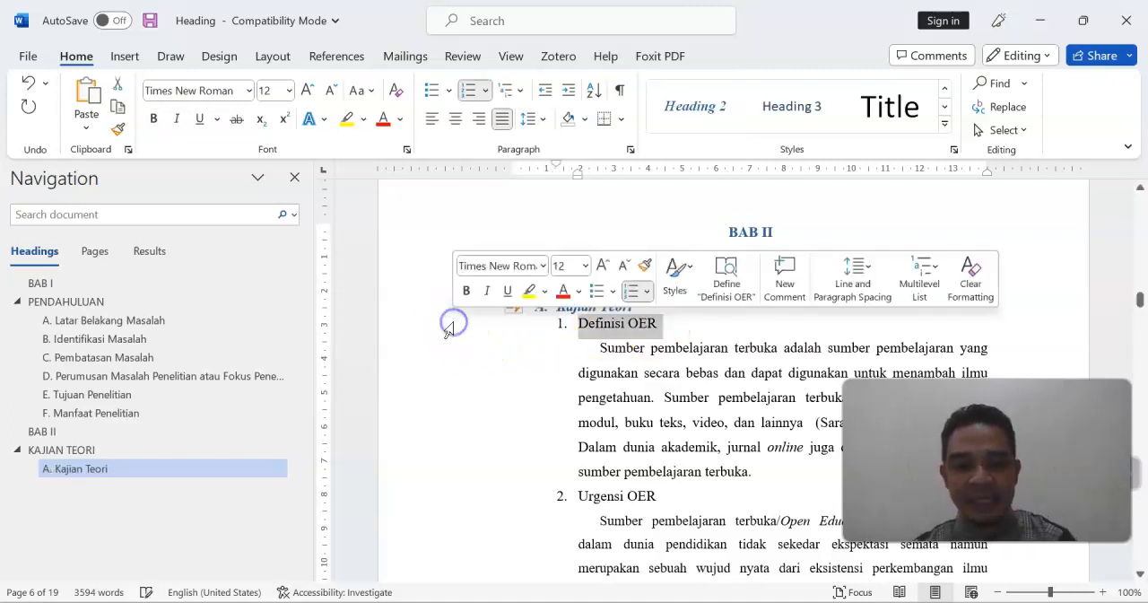
{"action": "left_click", "coordinate": [446, 496], "text": "ctrl"}
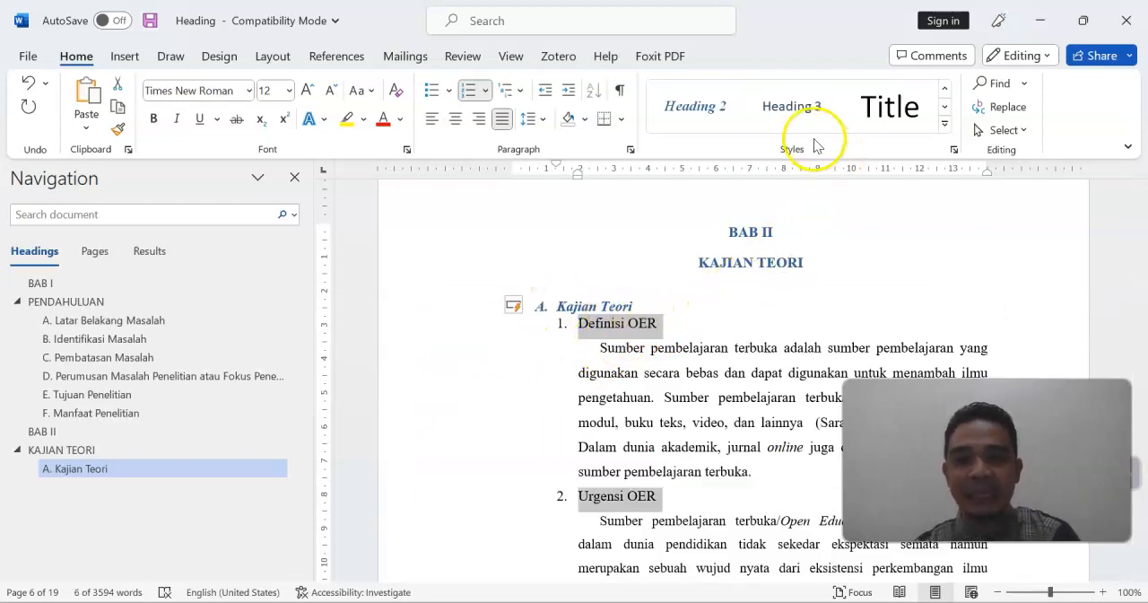
{"action": "left_click", "coordinate": [798, 108]}
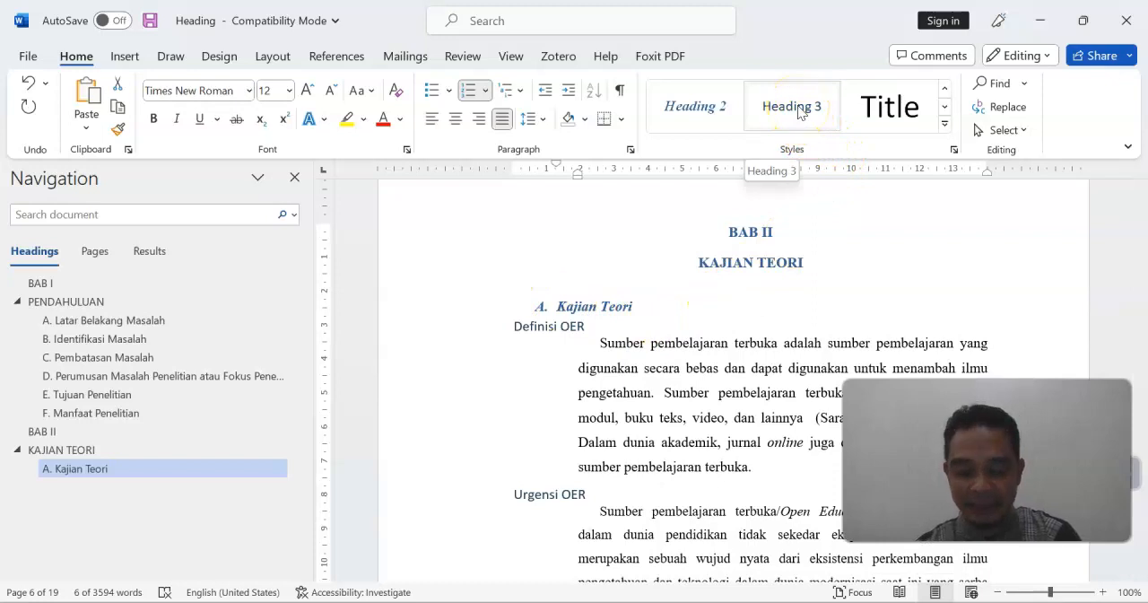
{"action": "right_click", "coordinate": [798, 108]}
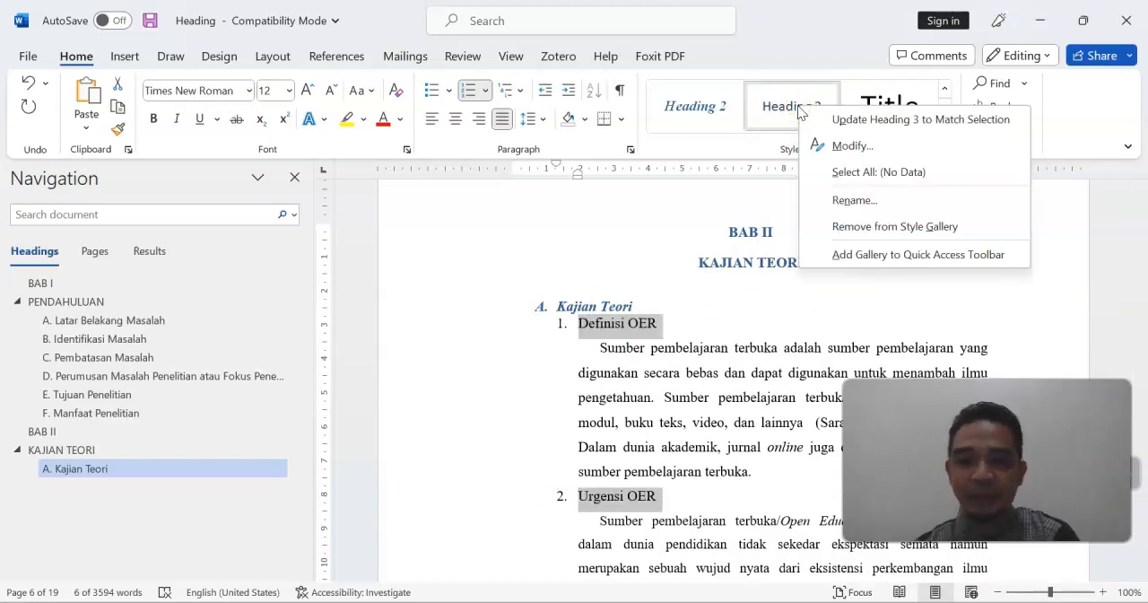
{"action": "left_click", "coordinate": [847, 146]}
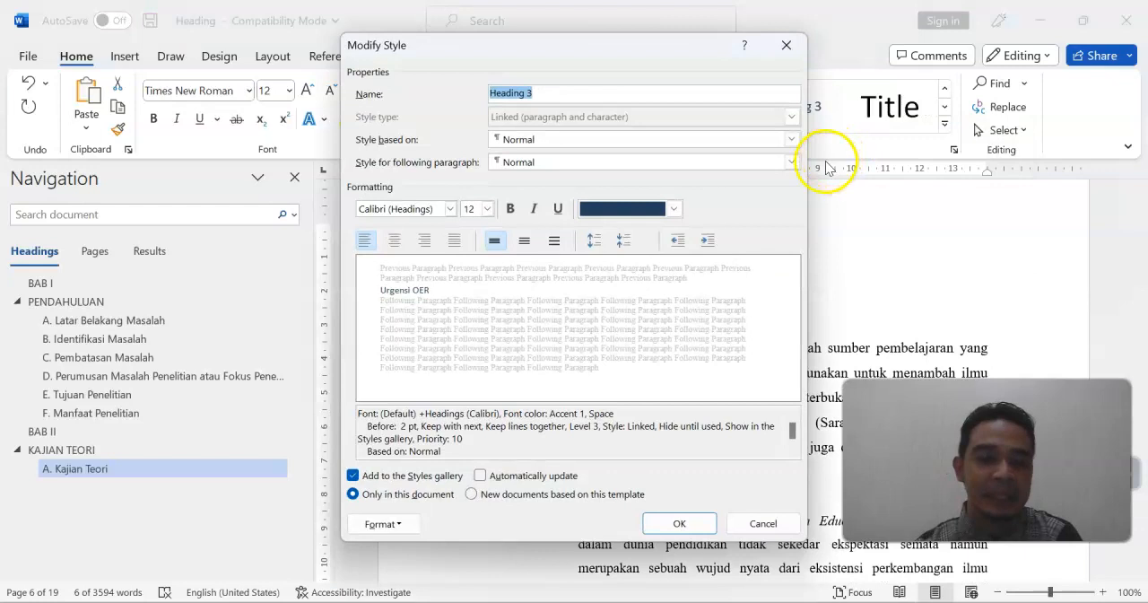
{"action": "left_click", "coordinate": [451, 209]}
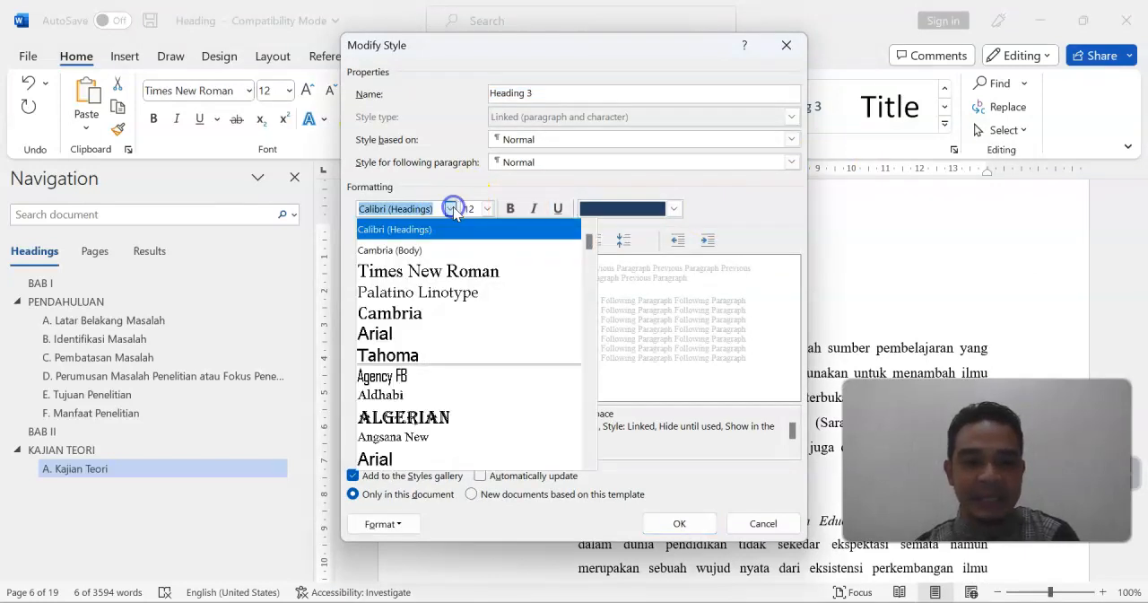
{"action": "left_click", "coordinate": [442, 268]}
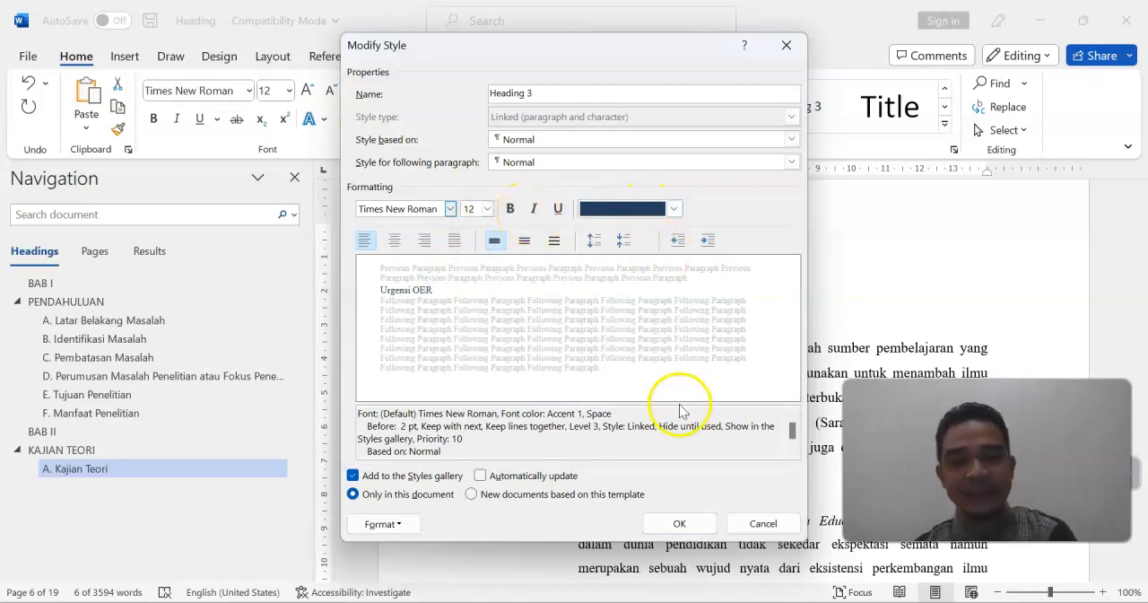
{"action": "left_click", "coordinate": [682, 523]}
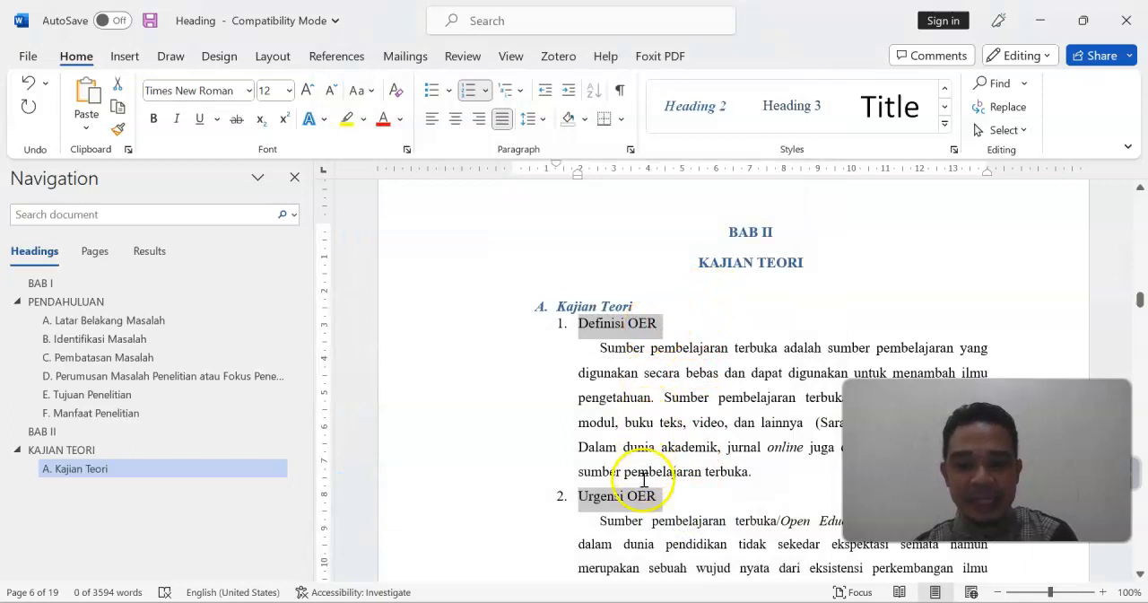
Apply the Heading 3 style to Definisi OER and Urgensi OER and indent both to about 1.8 cm
{"action": "left_click", "coordinate": [795, 112]}
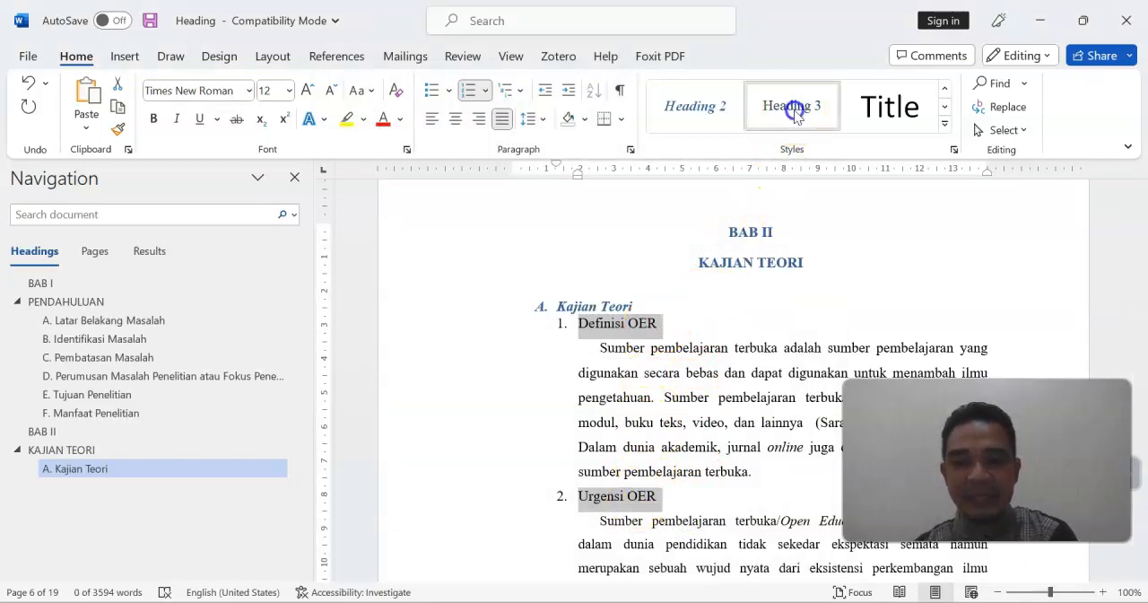
{"action": "right_click", "coordinate": [786, 114]}
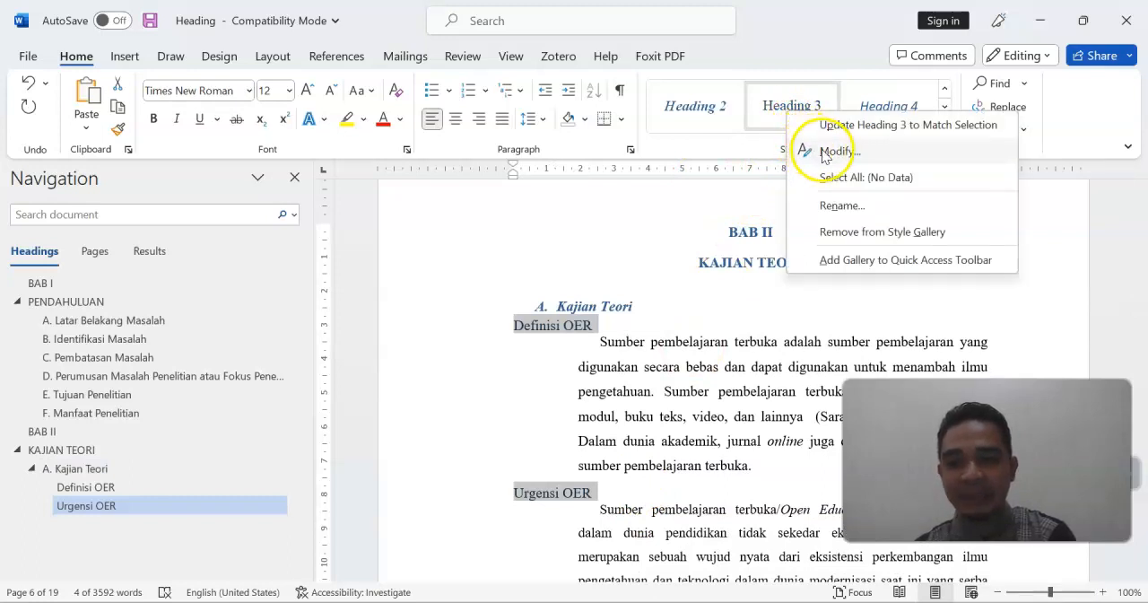
{"action": "left_click", "coordinate": [826, 154]}
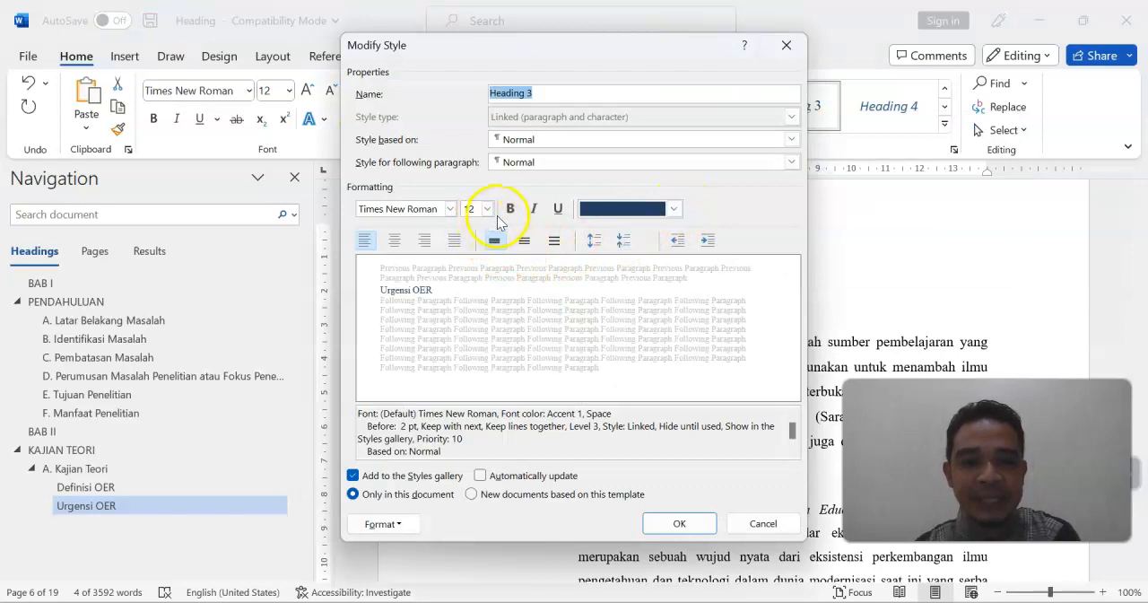
{"action": "left_click", "coordinate": [676, 524]}
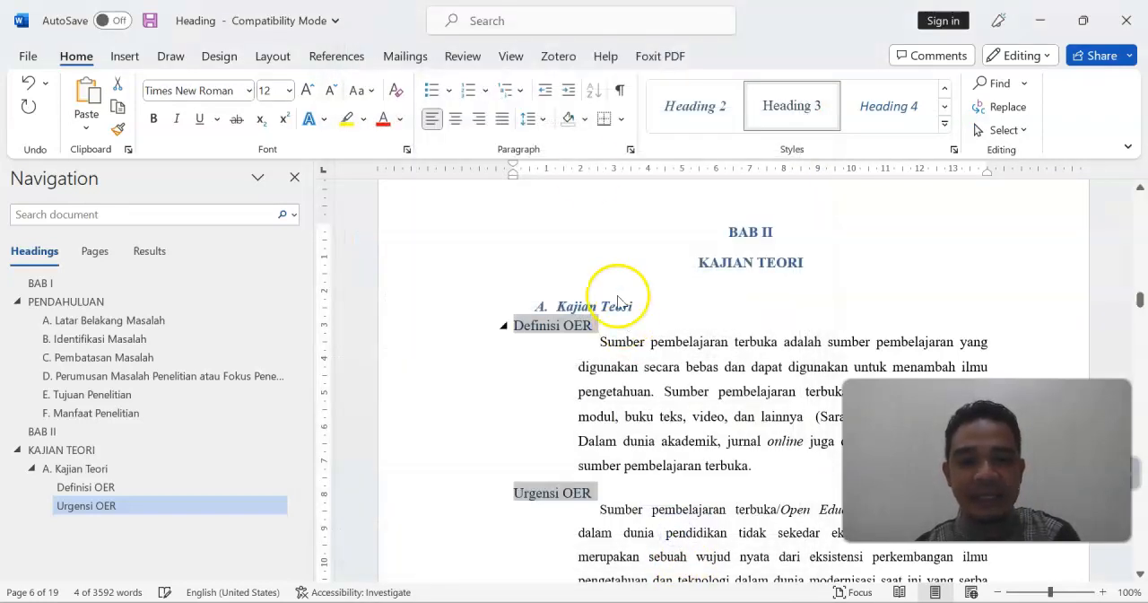
{"action": "left_click_drag", "start_coordinate": [511, 179], "coordinate": [574, 179]}
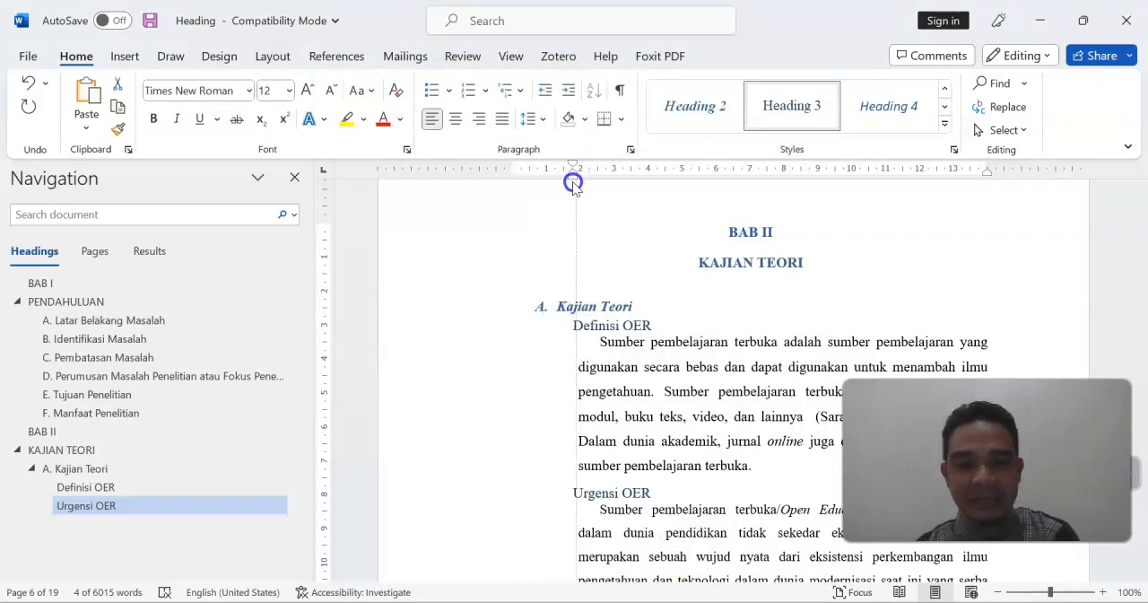
Number the Definisi OER heading "1." and the Urgensi OER heading "2."
{"action": "left_click", "coordinate": [574, 326]}
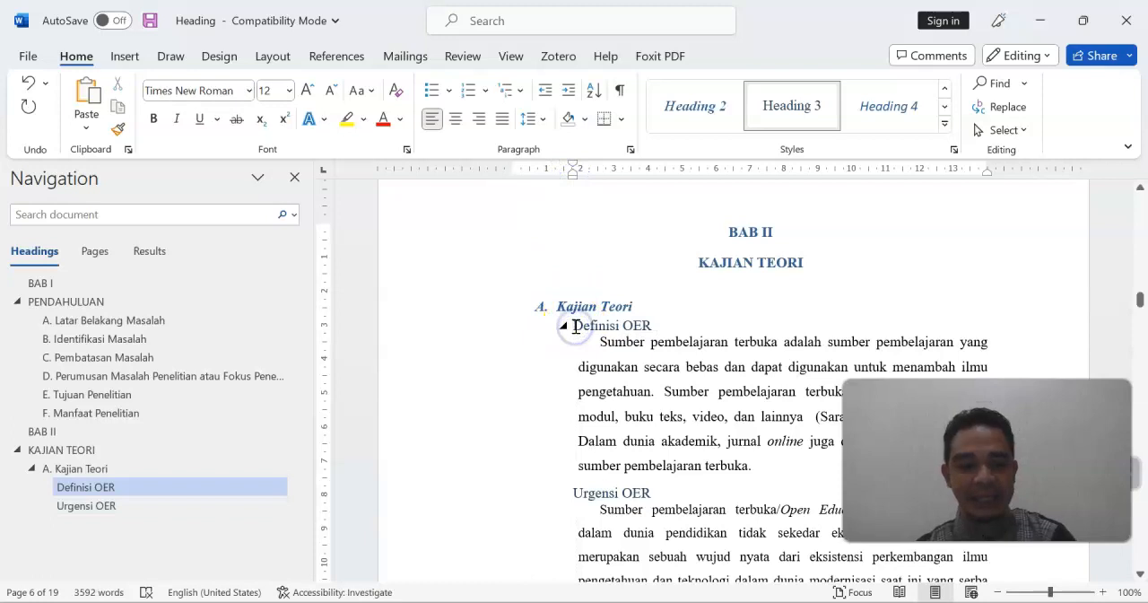
{"action": "type", "text": "1."}
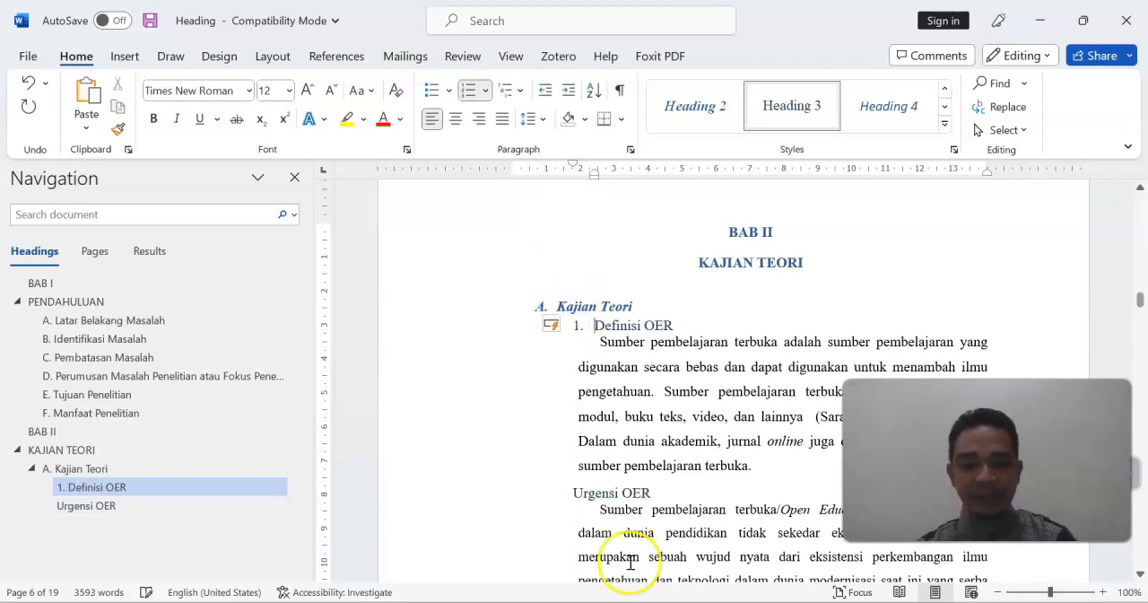
{"action": "left_click", "coordinate": [567, 493]}
{"action": "left_click", "coordinate": [575, 493]}
{"action": "type", "text": "2."}
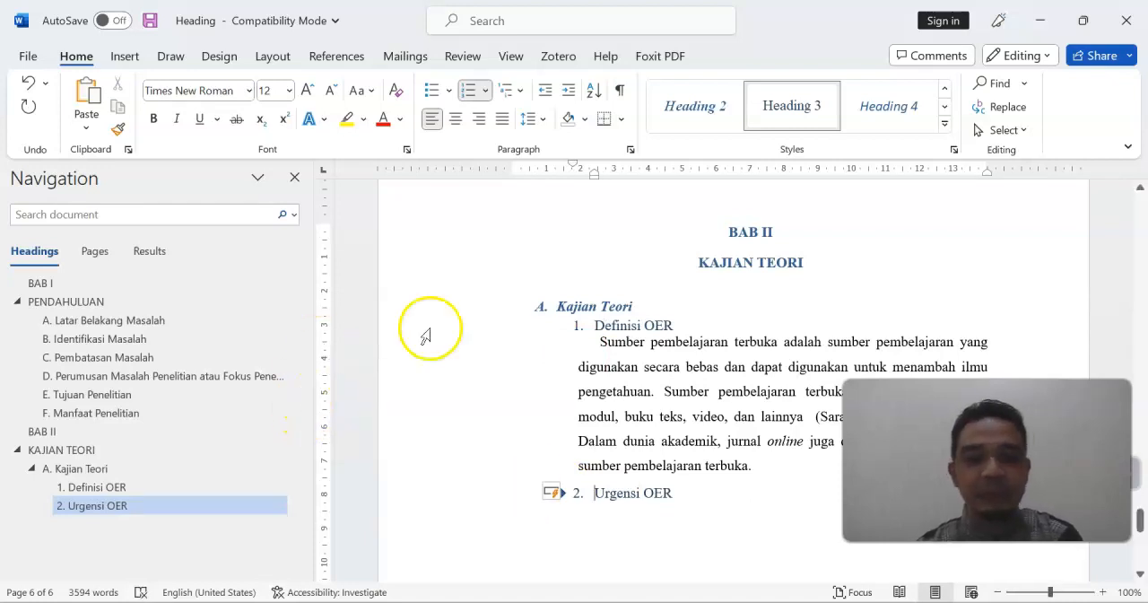
Check the BAB II headings and use the heading outline to jump to Identifikasi Masalah and Manfaat Penelitian
{"action": "scroll", "coordinate": [429, 331], "scroll_direction": "down", "scroll_amount": 10}
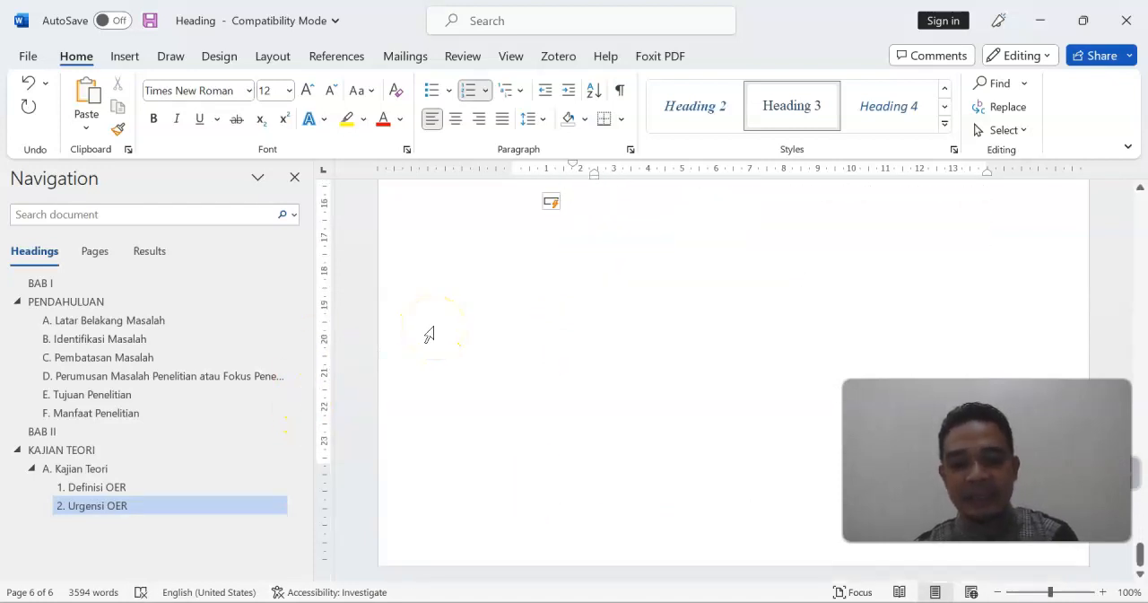
{"action": "scroll", "coordinate": [429, 333], "scroll_direction": "up", "scroll_amount": 8}
{"action": "scroll", "coordinate": [429, 334], "scroll_direction": "up", "scroll_amount": 3}
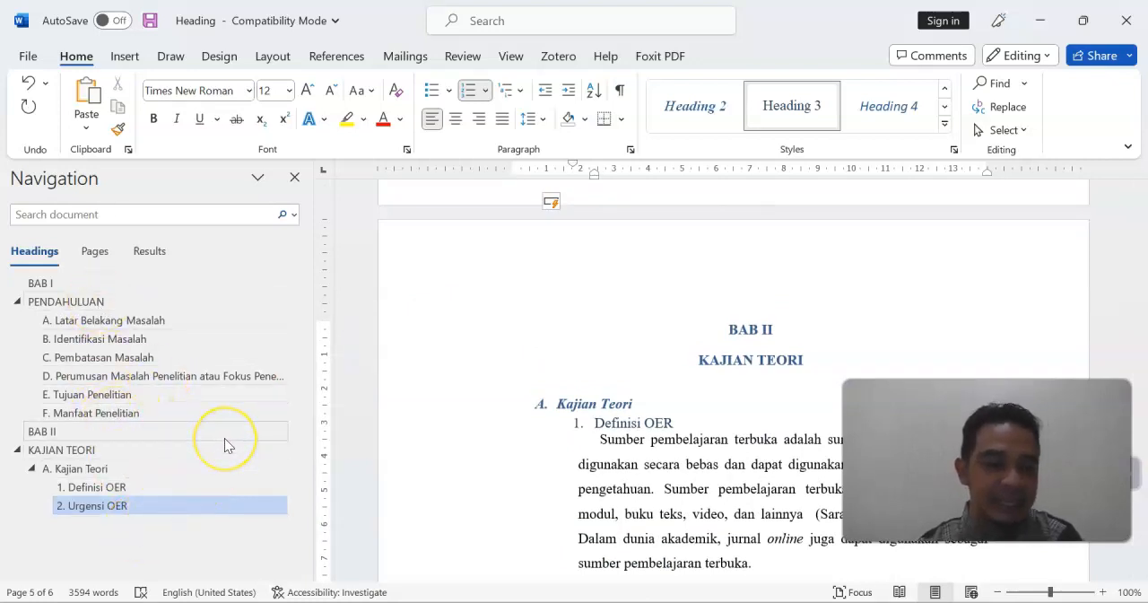
{"action": "left_click", "coordinate": [126, 345]}
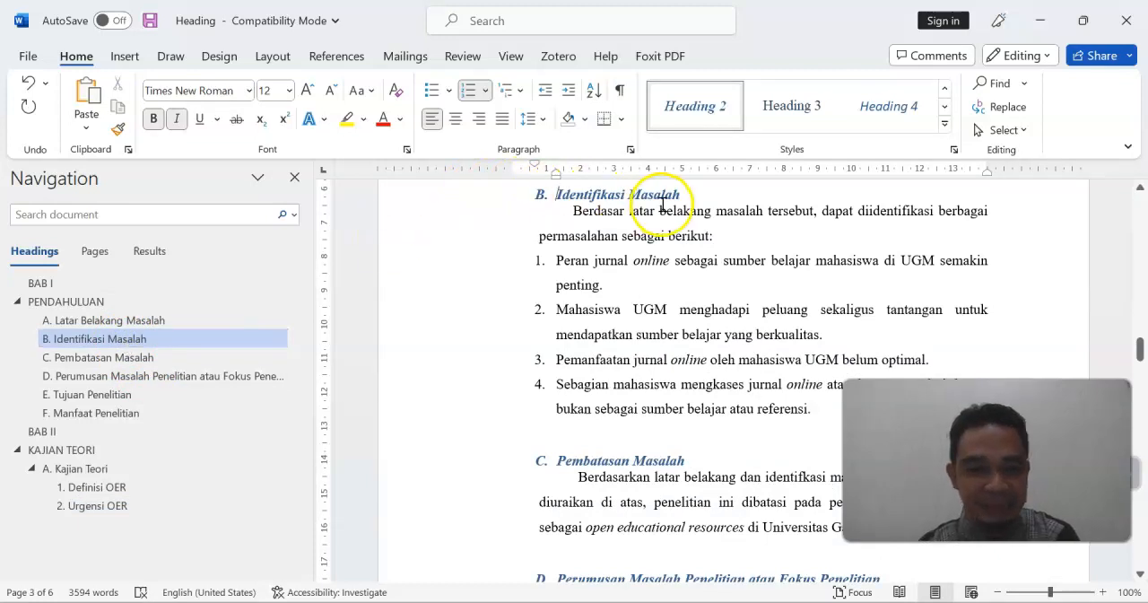
{"action": "left_click", "coordinate": [101, 418]}
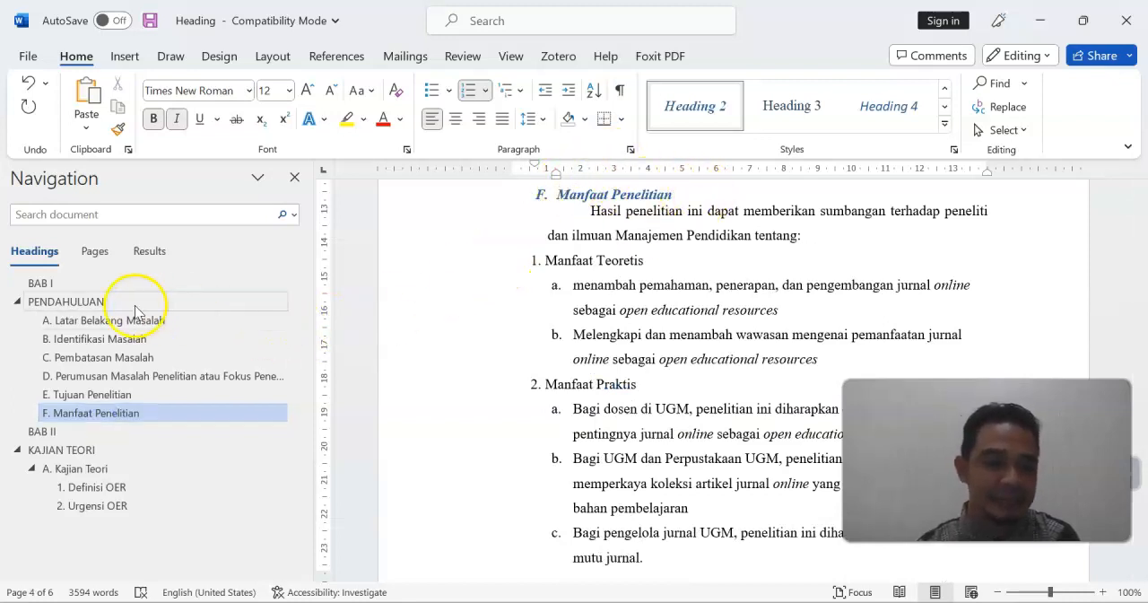
Jump to the Latar Belakang Masalah heading, and close and reopen the document's heading outline
{"action": "left_click", "coordinate": [111, 324]}
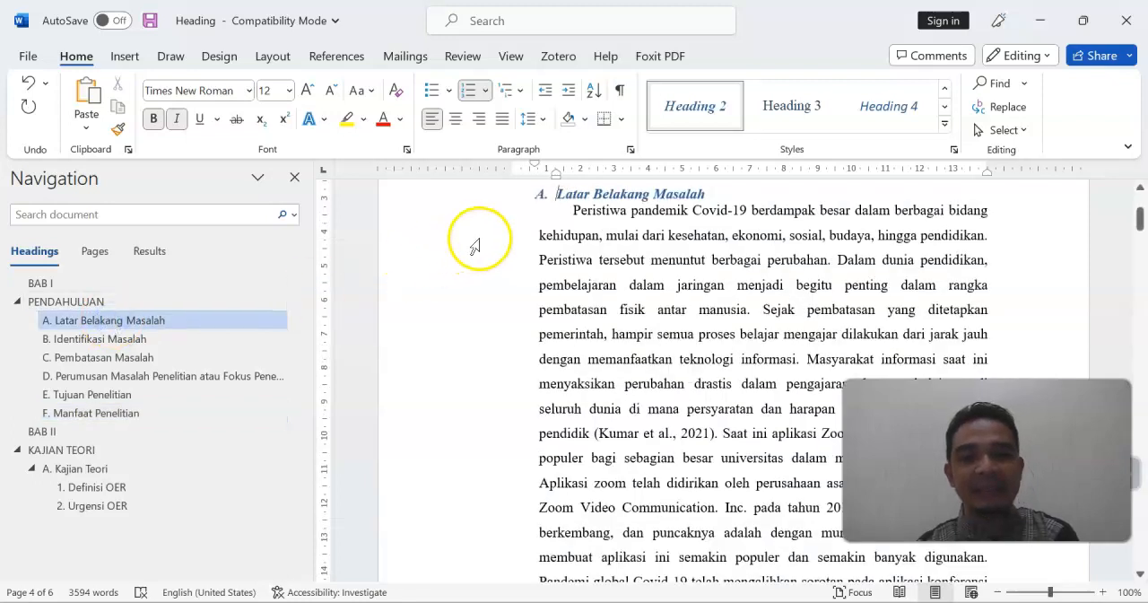
{"action": "left_click", "coordinate": [295, 180]}
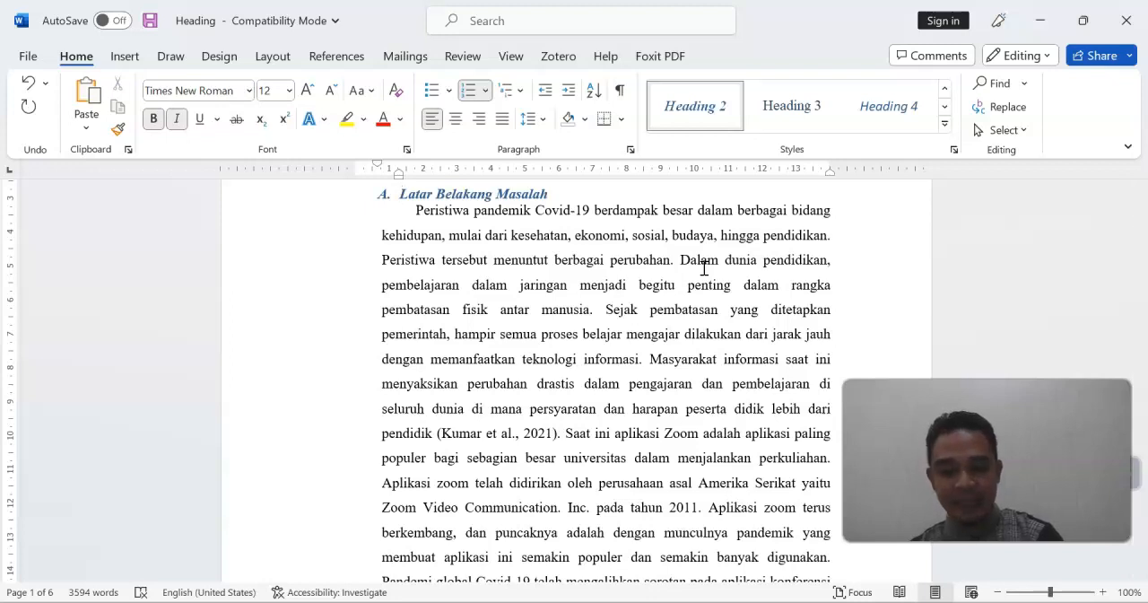
{"action": "key", "text": "ctrl+f"}
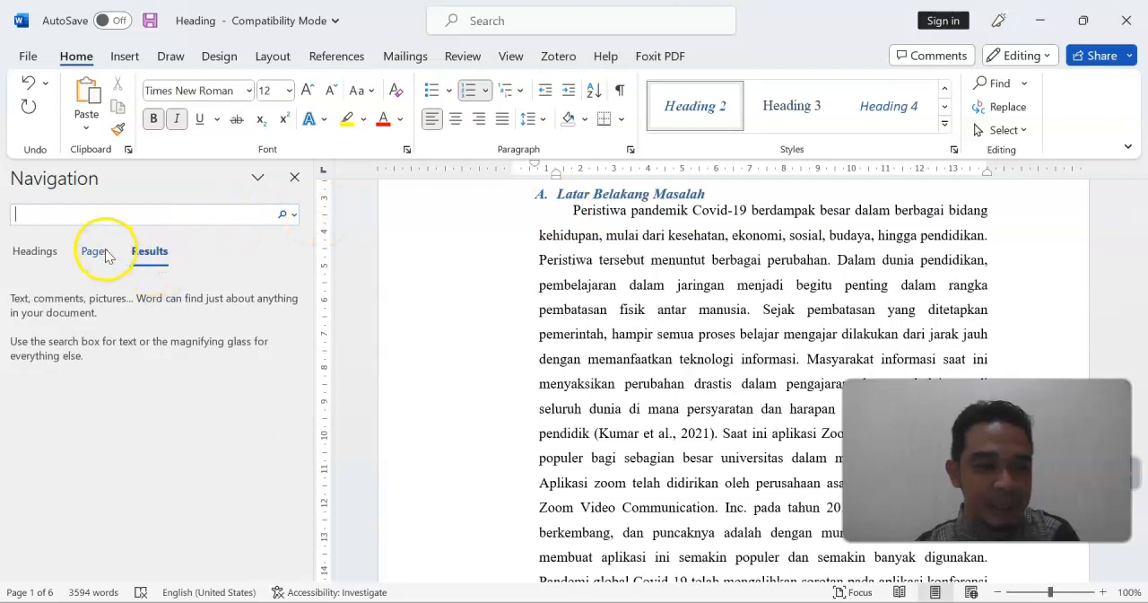
{"action": "left_click", "coordinate": [38, 252]}
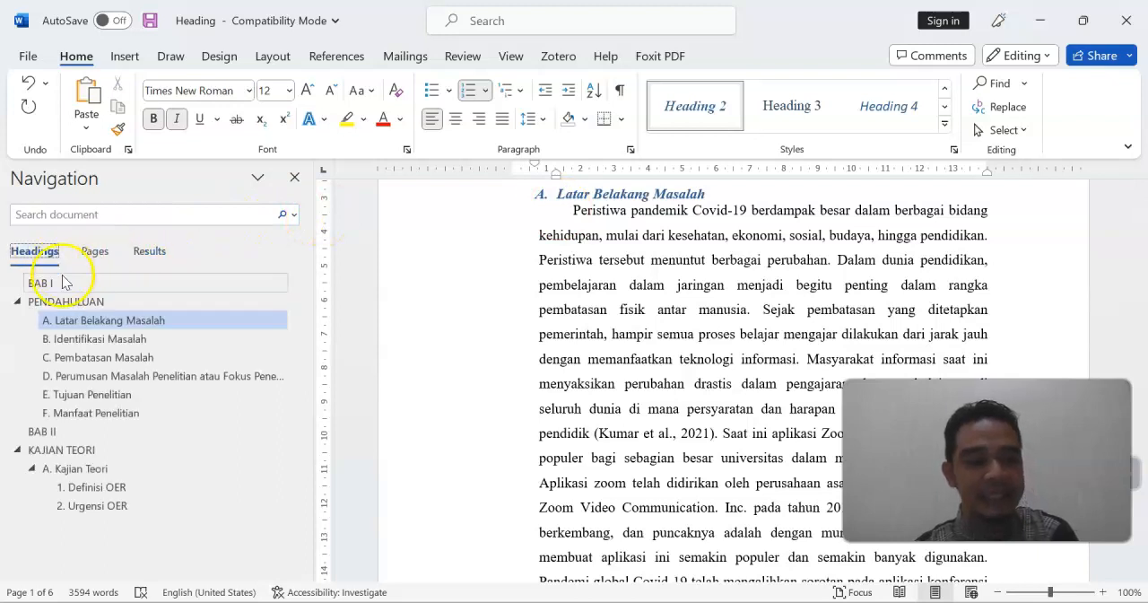
Use the heading outline to jump to Manfaat Penelitian, PENDAHULUAN and finally the BAB I title
{"action": "left_click", "coordinate": [99, 412]}
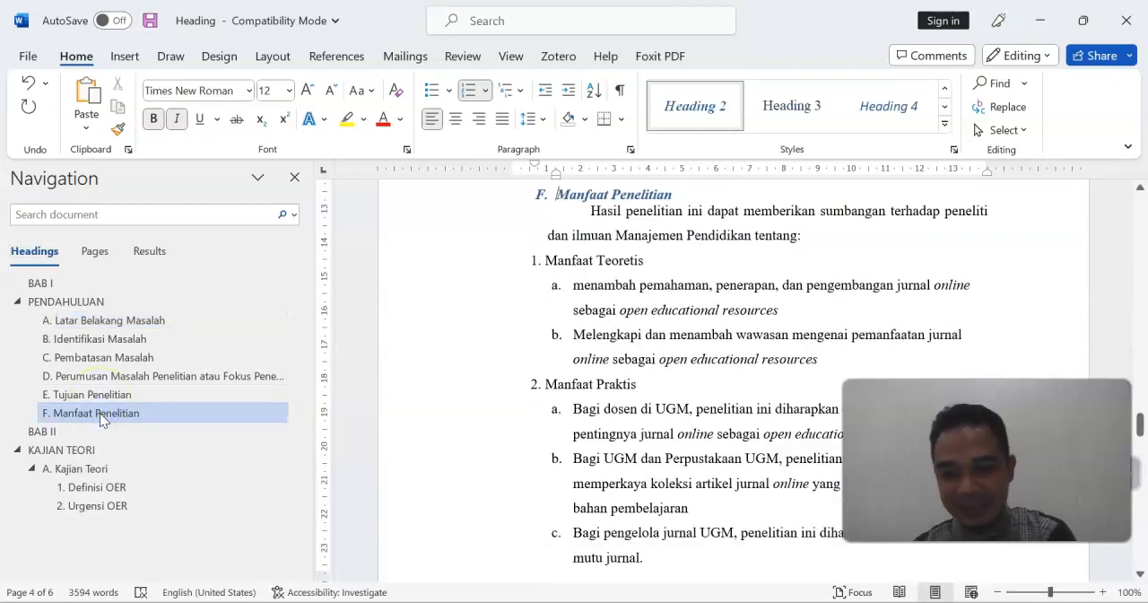
{"action": "left_click", "coordinate": [74, 308]}
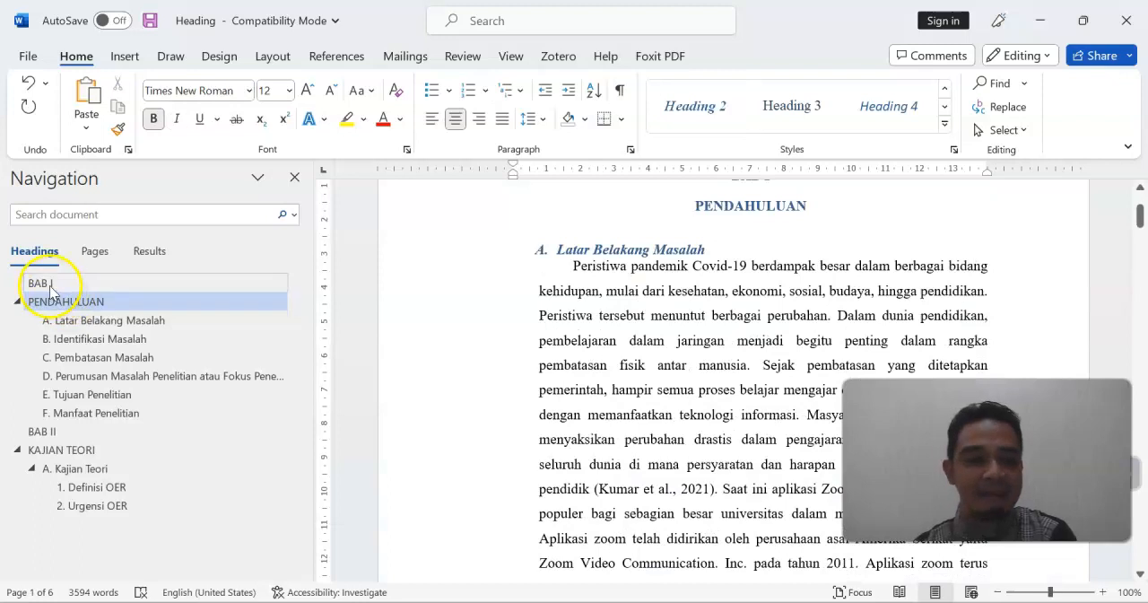
{"action": "left_click", "coordinate": [50, 285]}
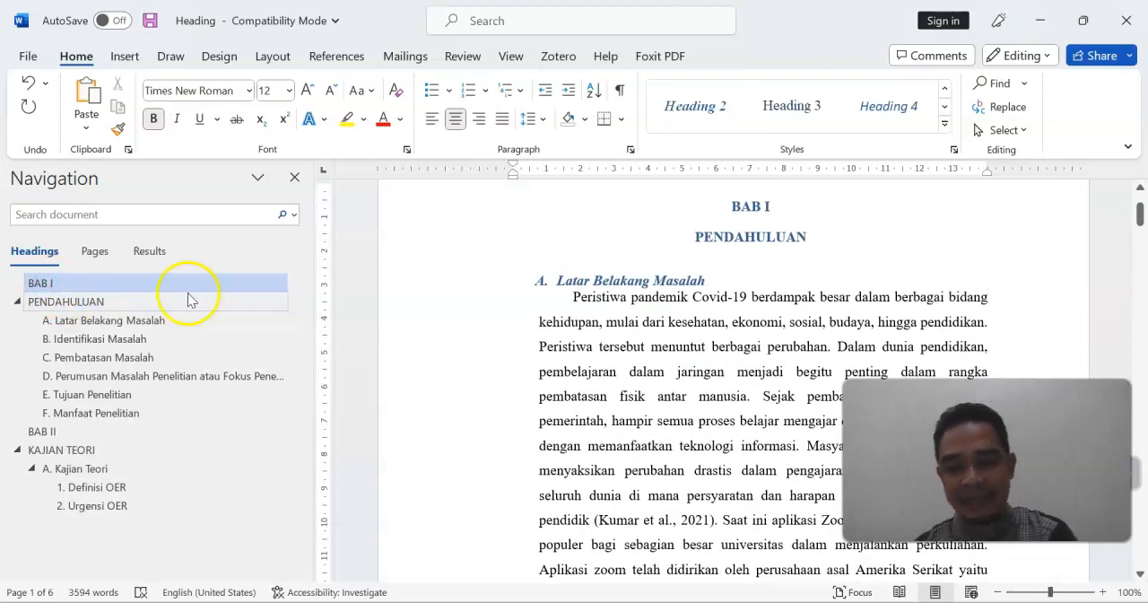